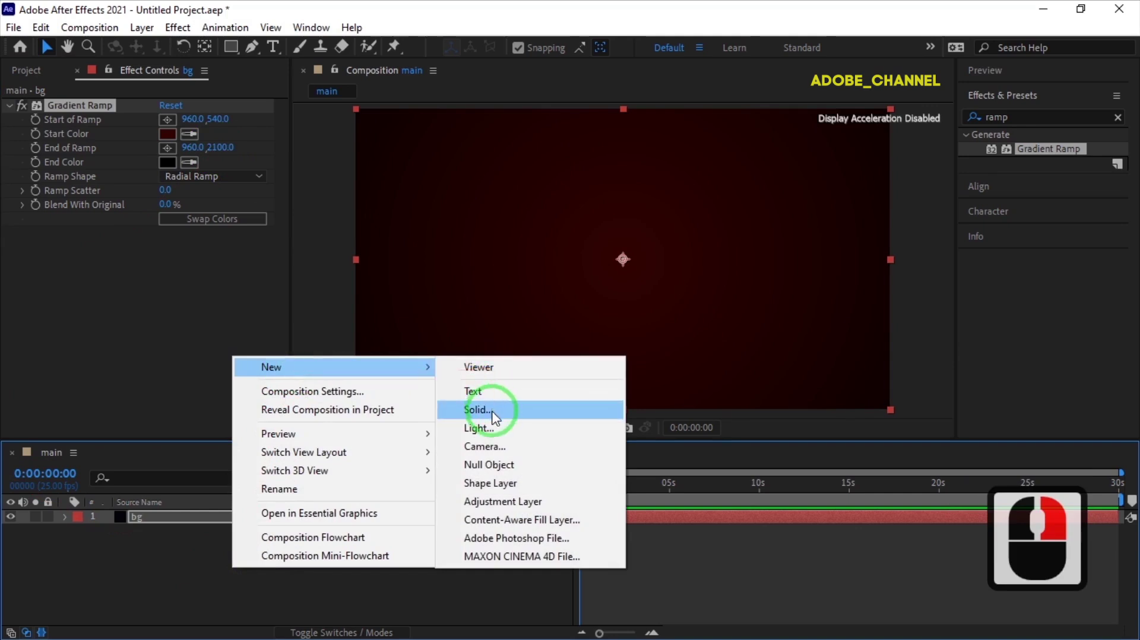
Create a solid layer named form and apply the RG Trapcode Form effect to it
type("form")
left_click(347, 476)
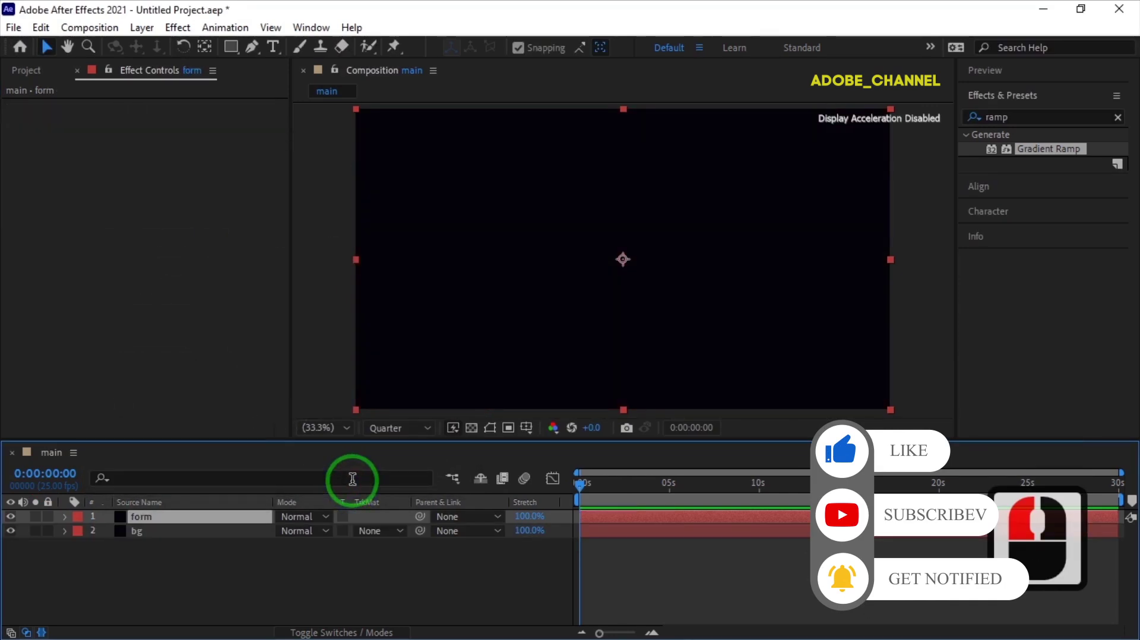
left_click(981, 121)
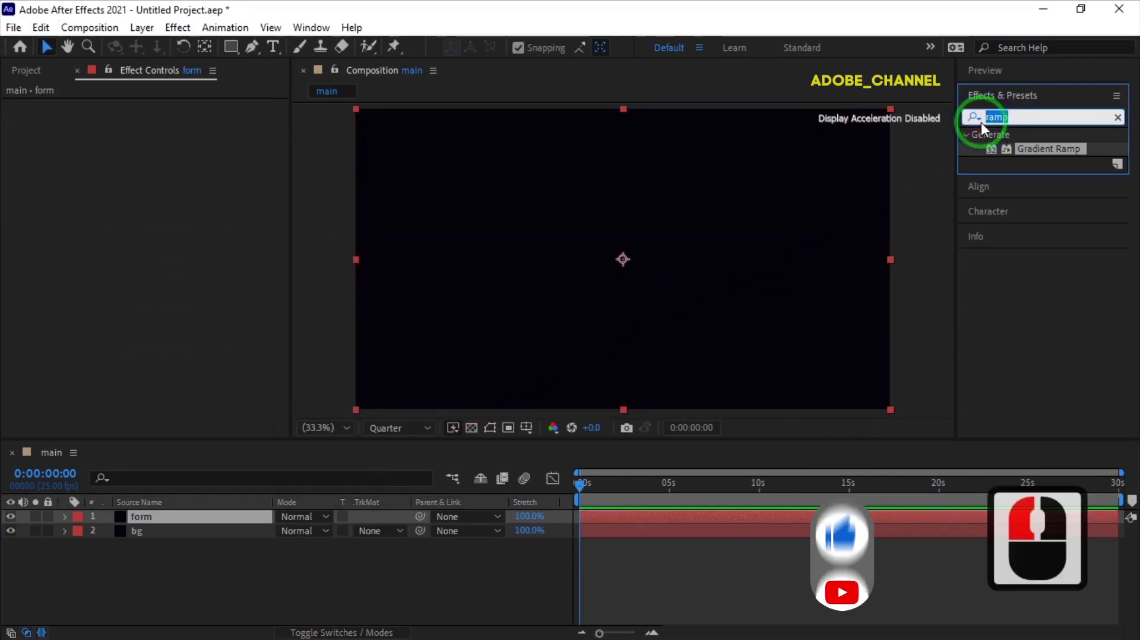
type("form")
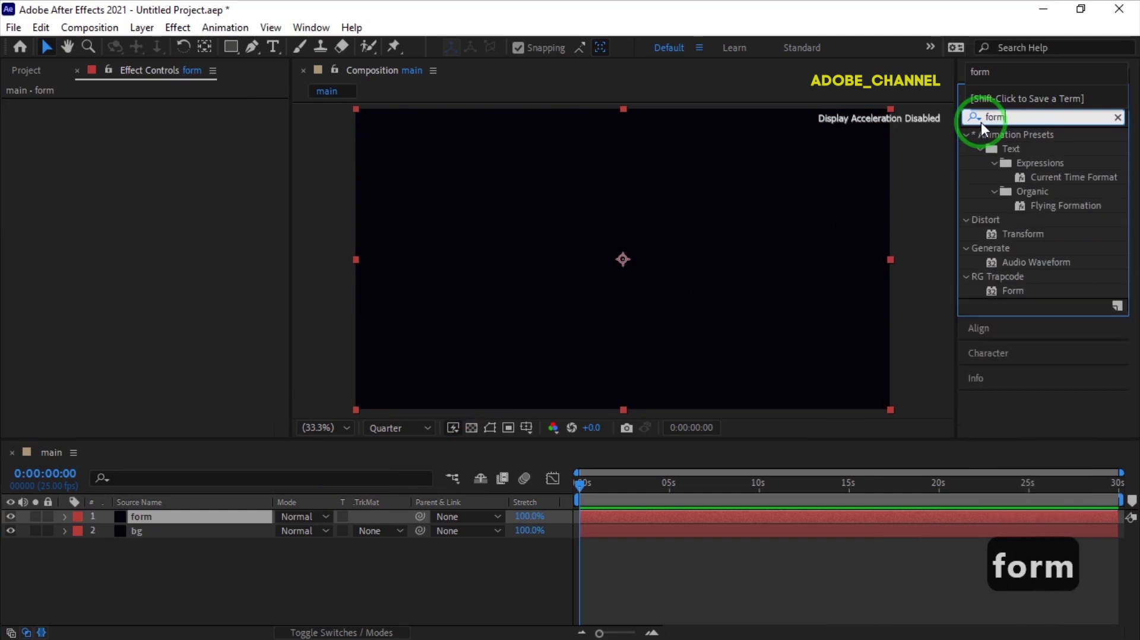
left_click(1012, 290)
double_click(1013, 289)
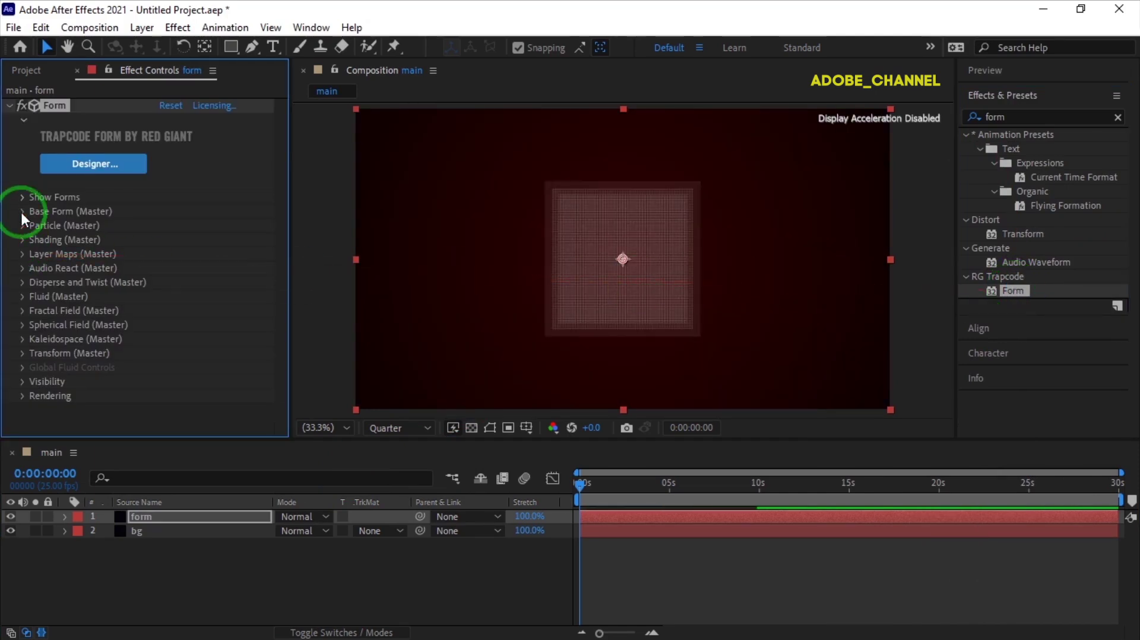
Set the Form effect's base form to Sphere - Layered and its size mode to XYZ Individual
left_click(22, 211)
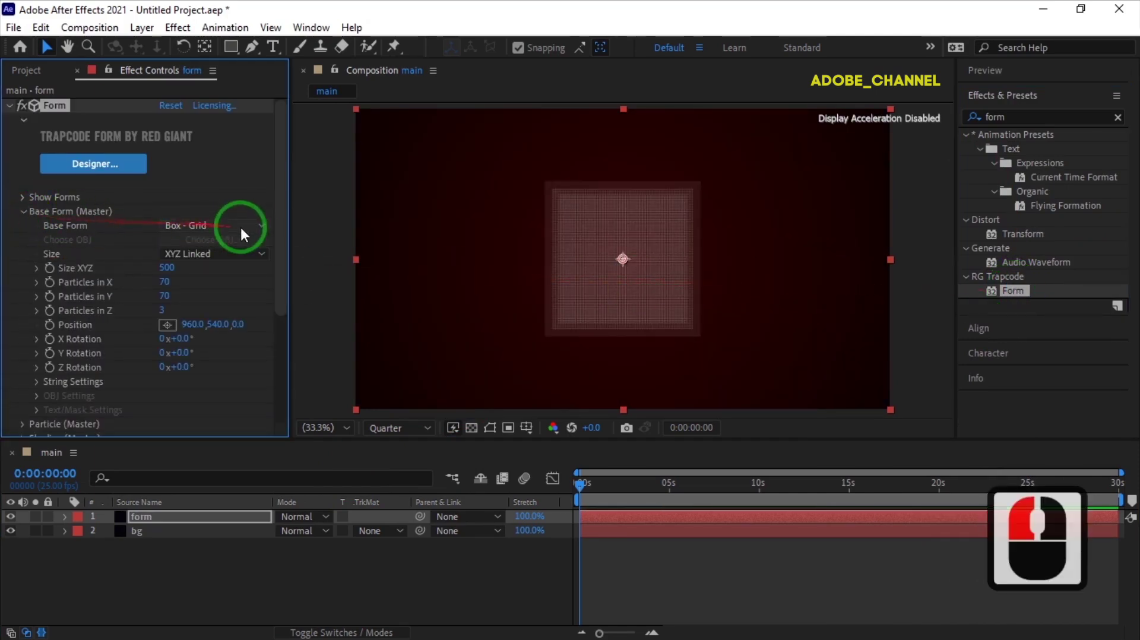
left_click(259, 226)
left_click(237, 280)
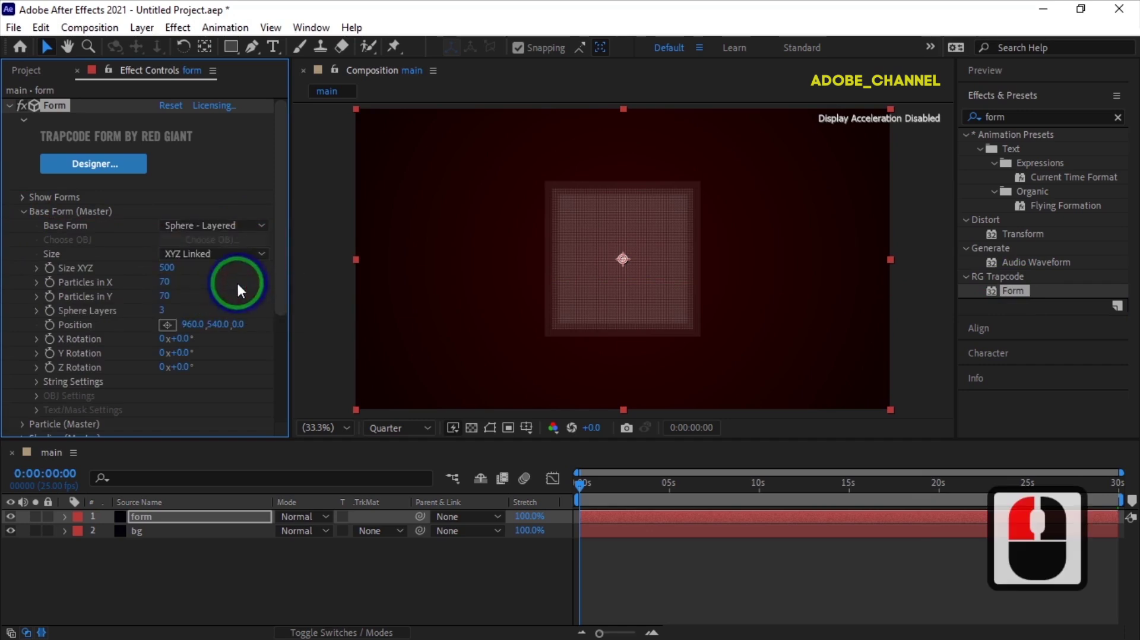
left_click(261, 253)
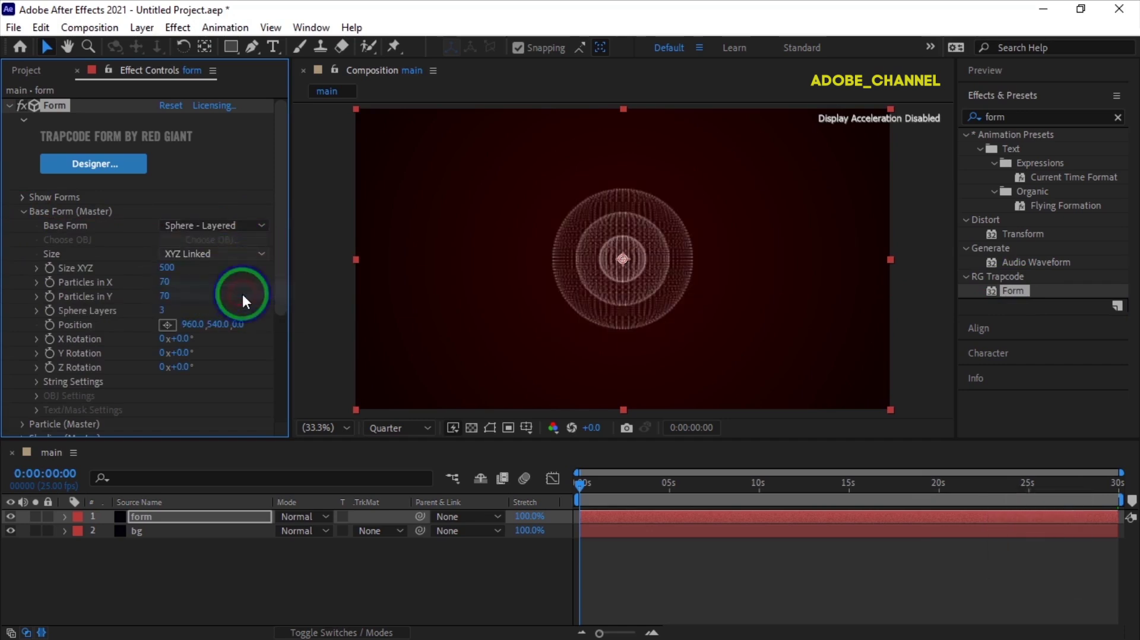
left_click(242, 291)
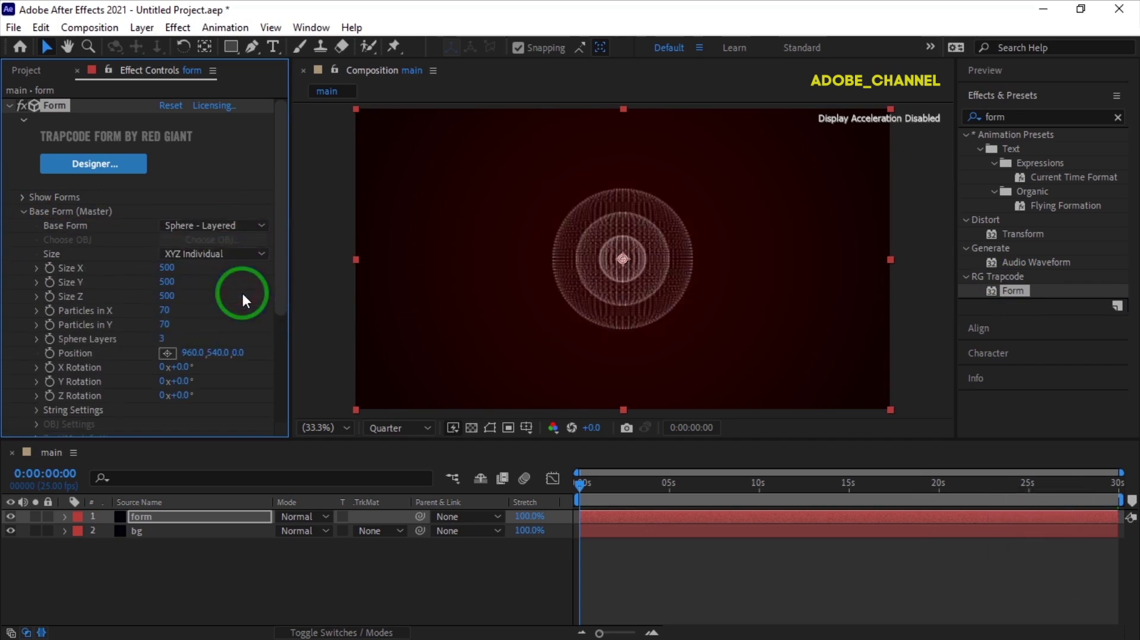
Set the base form's Size Z to 2250, Particles in X to 680, Particles in Y to 200 and Sphere Layers to 1
left_click(166, 296)
type("2250")
key("Return")
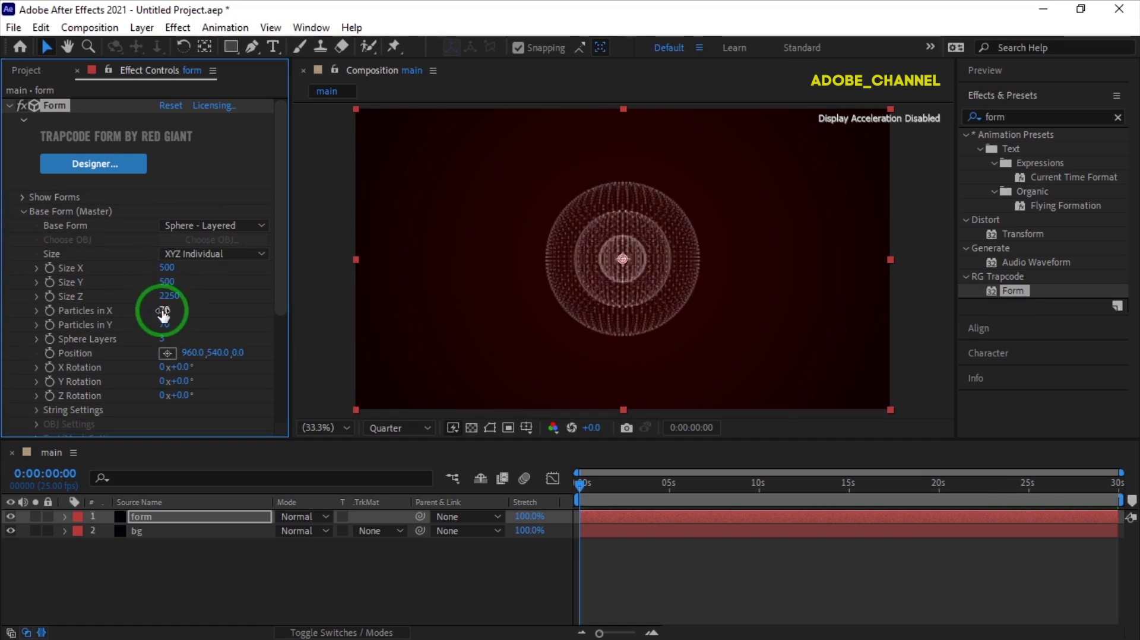
type("680")
key("Return")
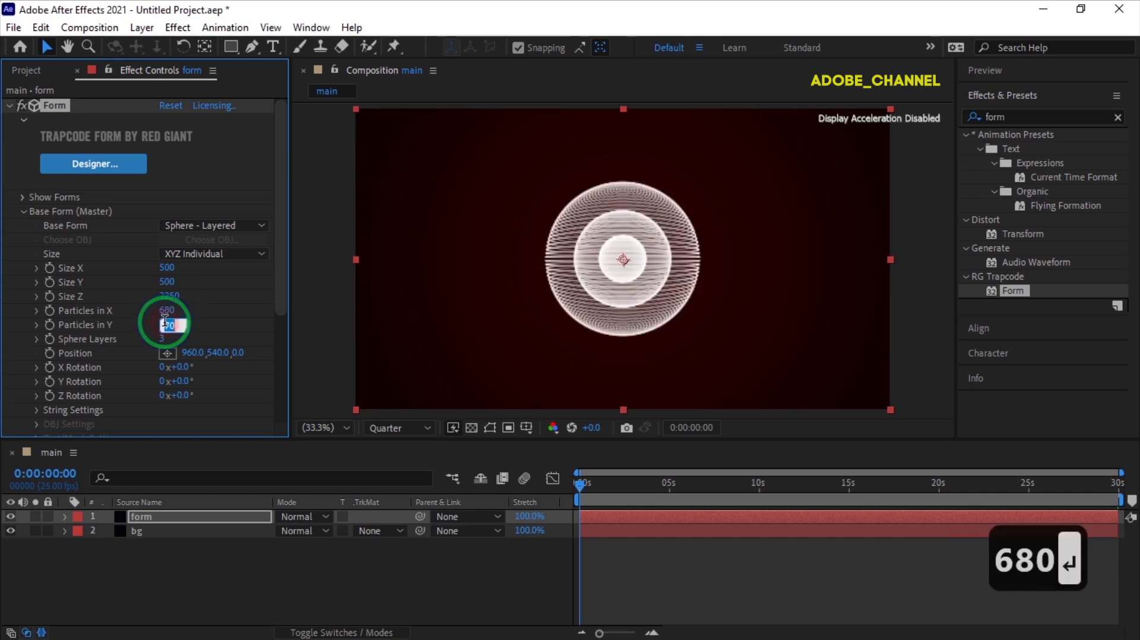
type("200")
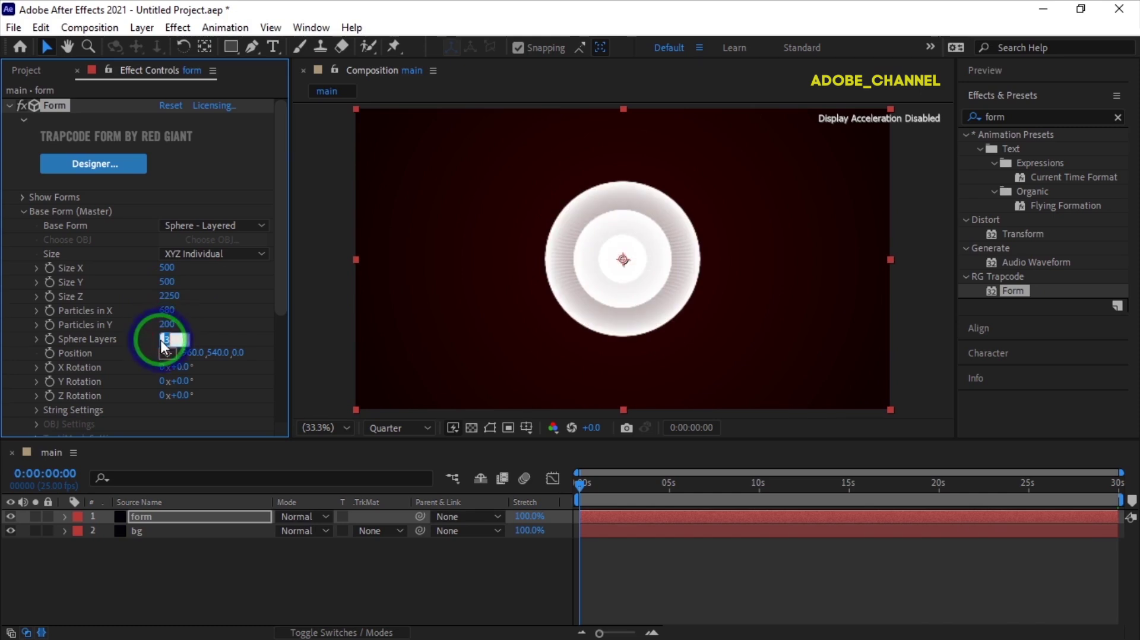
type("1")
key("Return")
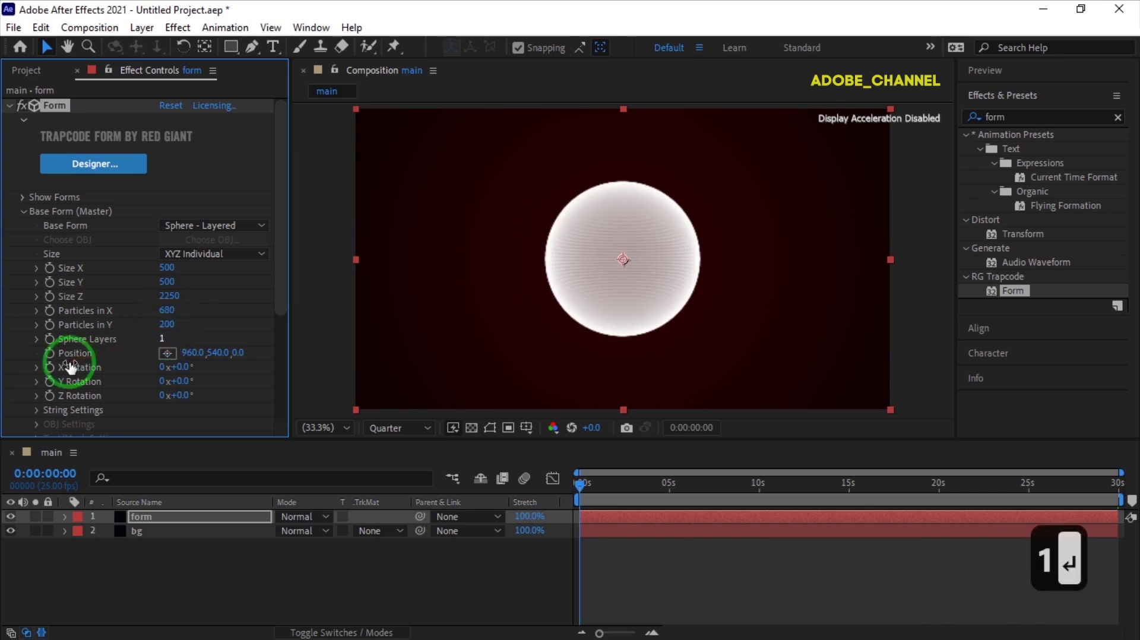
Set the master particle's Sphere Feather to 15, Size to 1 and Size Random to 75%
scroll(70, 365, "down", 5)
left_click(22, 301)
scroll(21, 300, "down", 6)
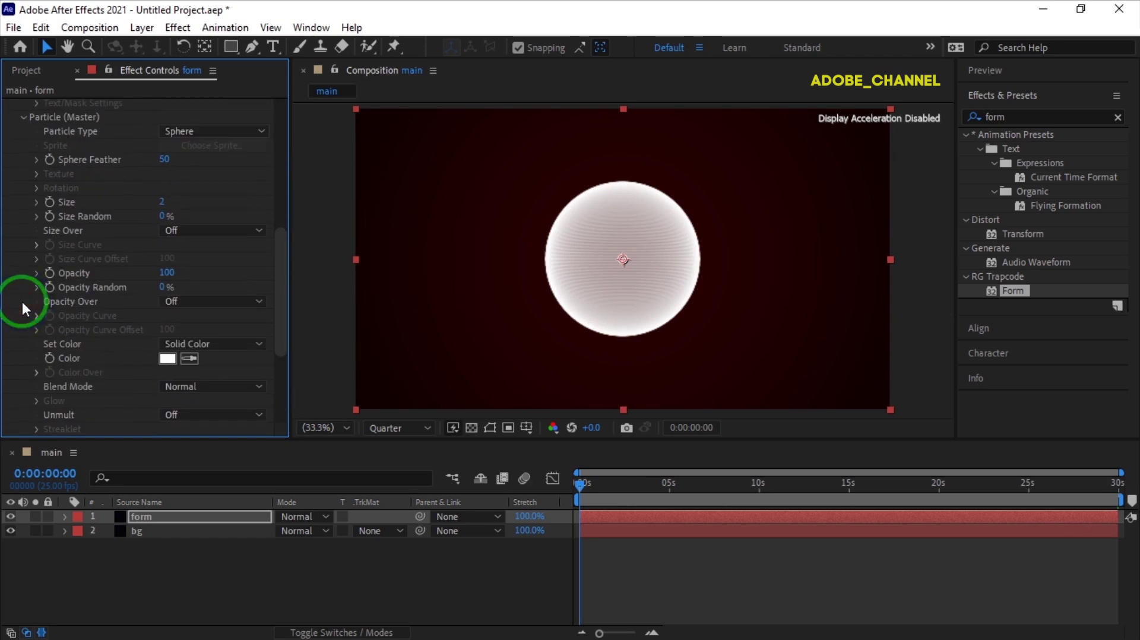
left_click(164, 160)
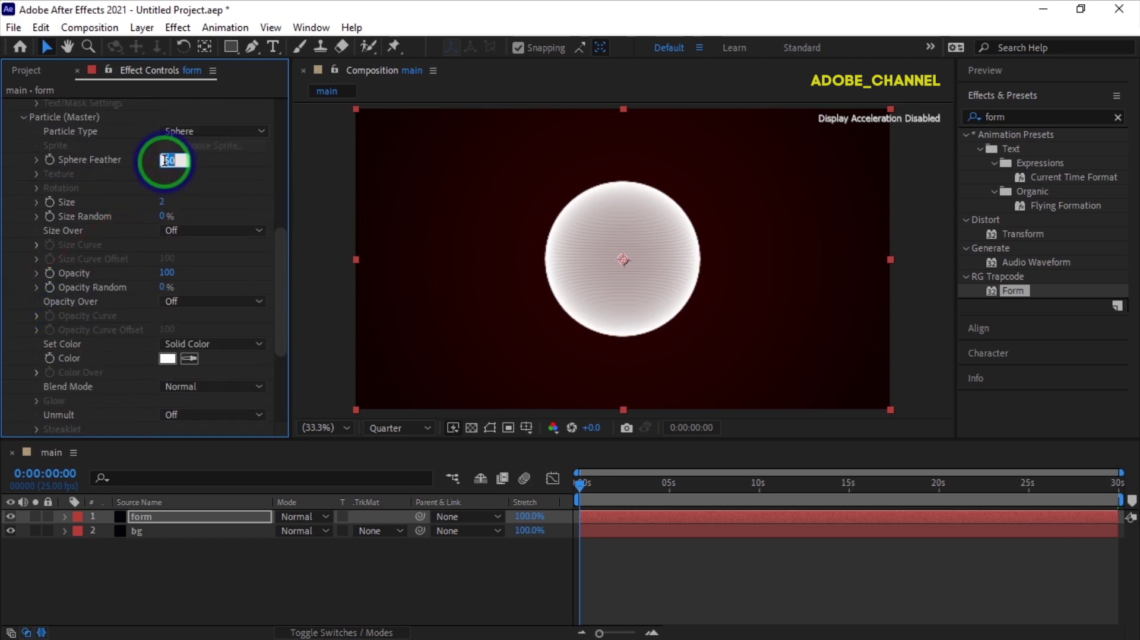
type("15")
key("Return")
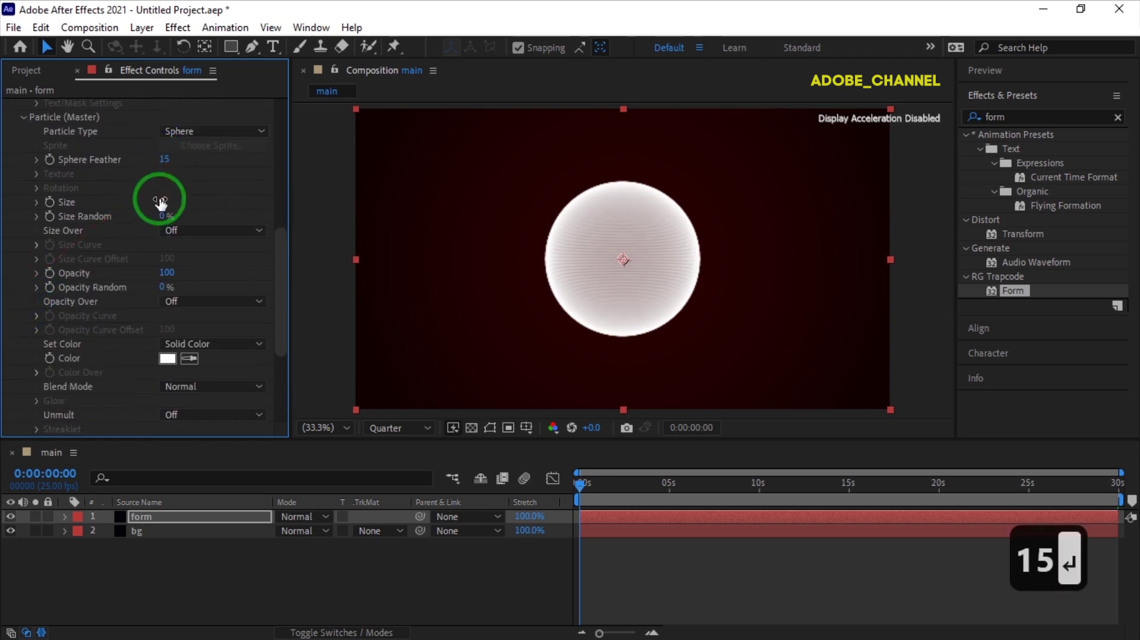
type("1")
key("Return")
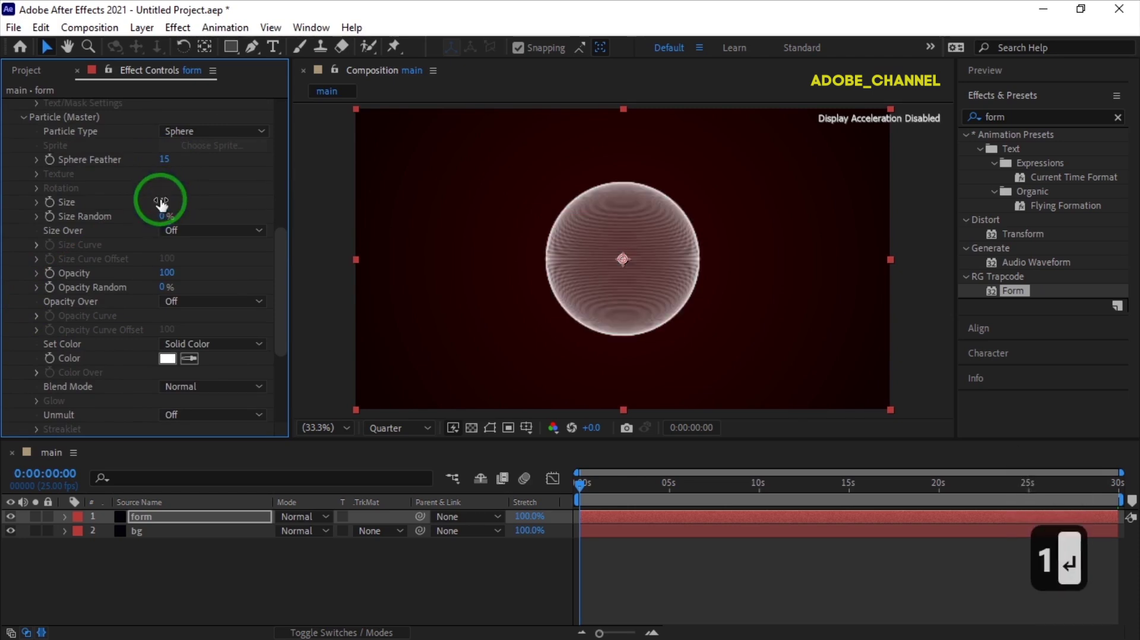
left_click(163, 218)
type("75")
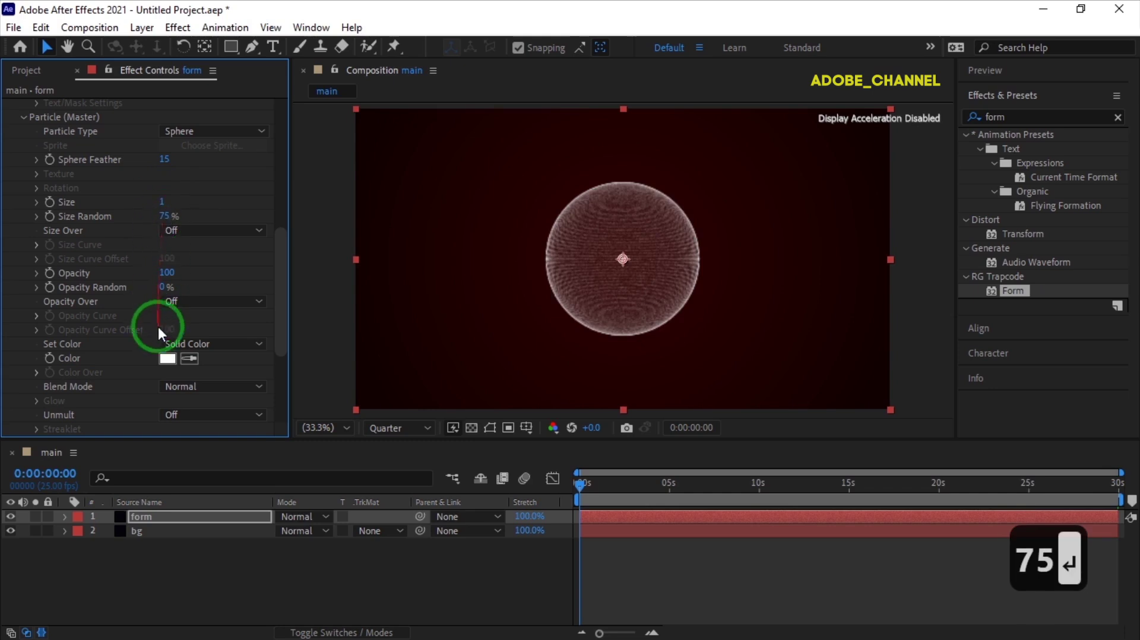
Try the Over X, Over Y and Over Z color options on the particles
left_click(256, 350)
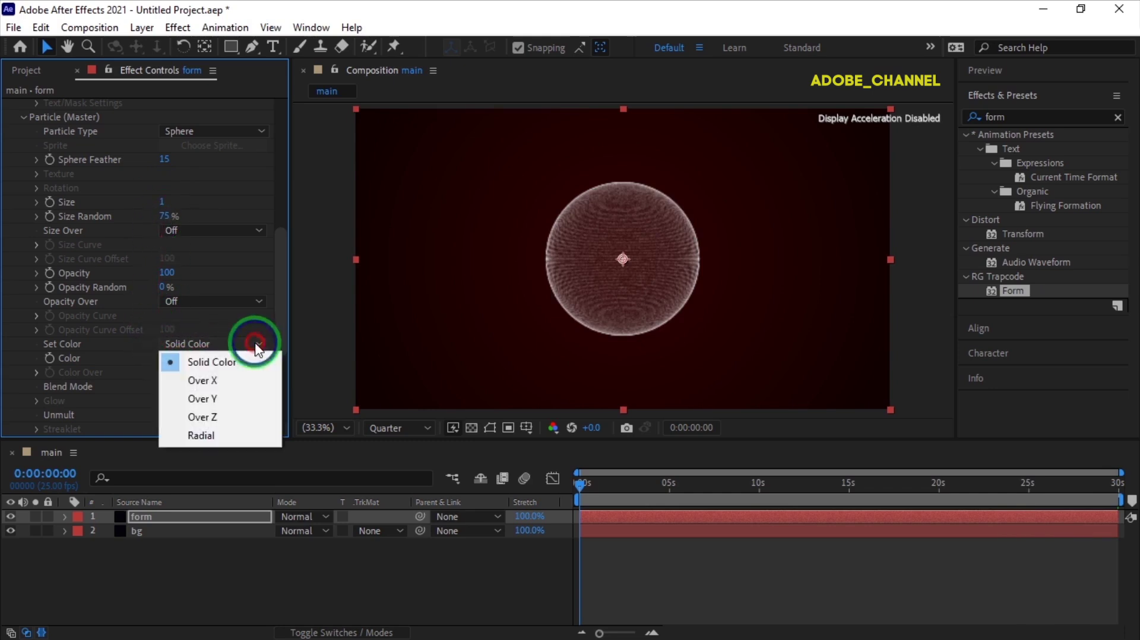
left_click(234, 382)
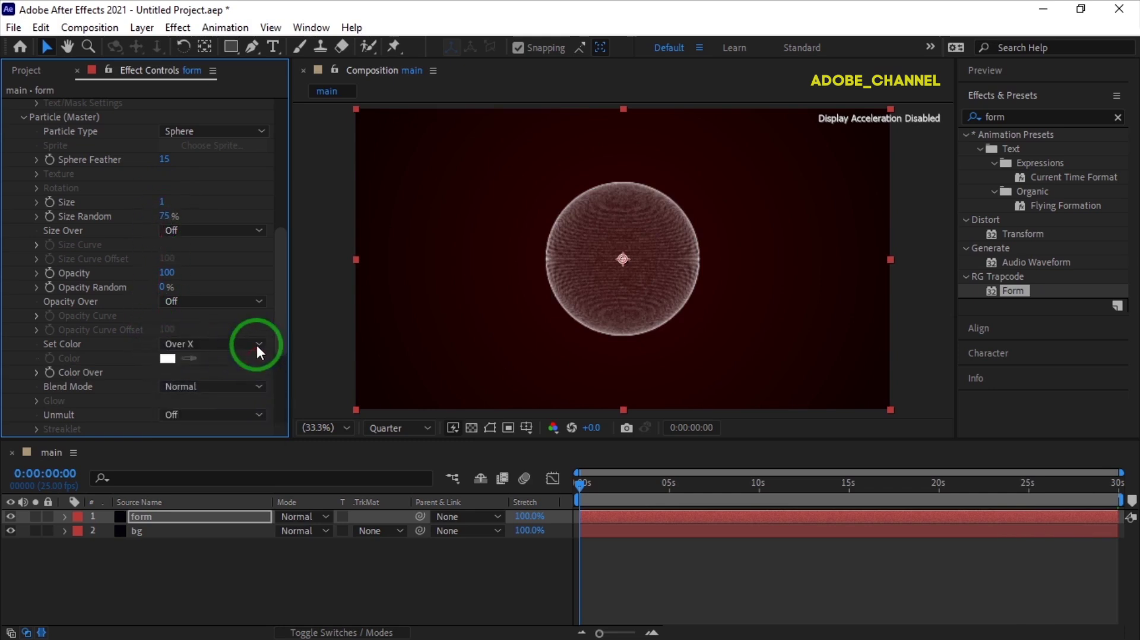
left_click(257, 344)
left_click(242, 400)
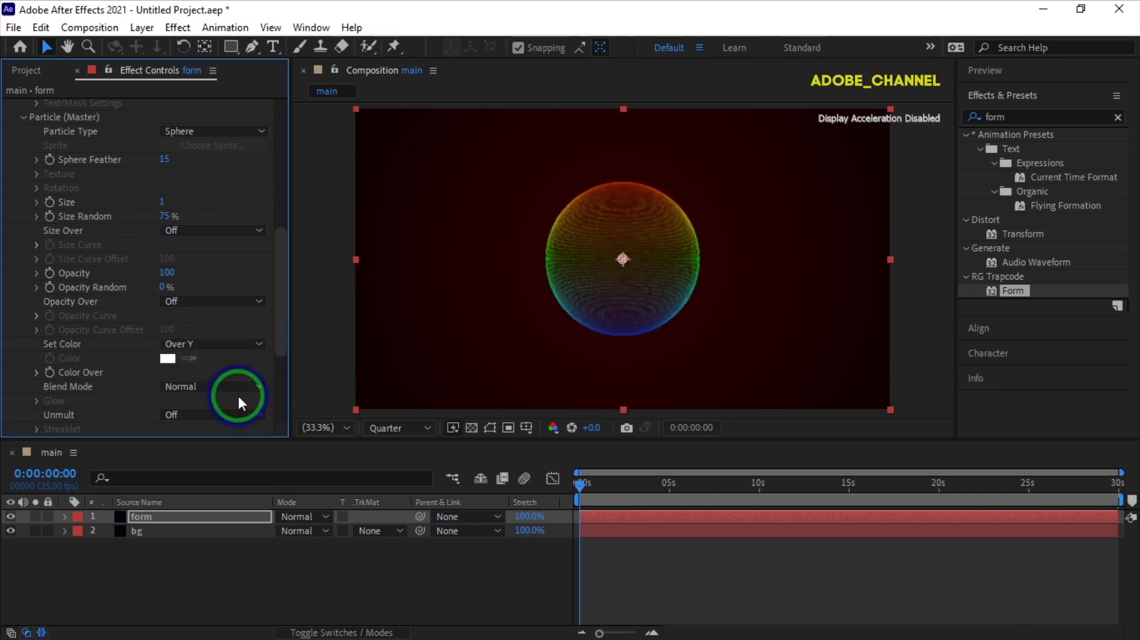
left_click(257, 344)
left_click(242, 417)
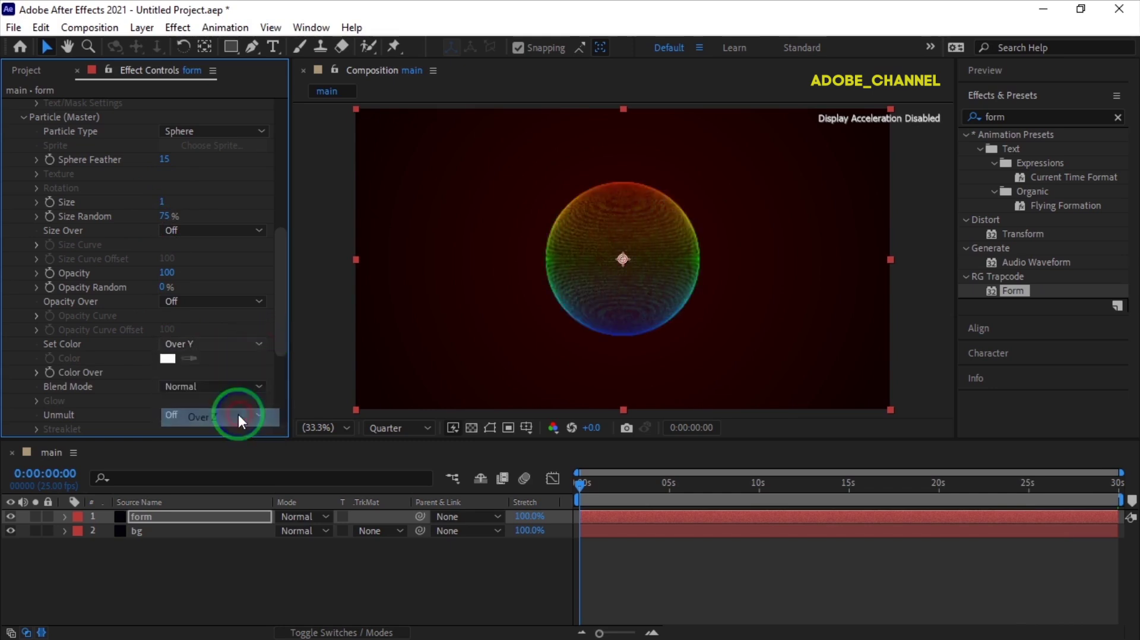
Set the particles' color mode to Over Y and their blend mode to Screen
left_click(258, 344)
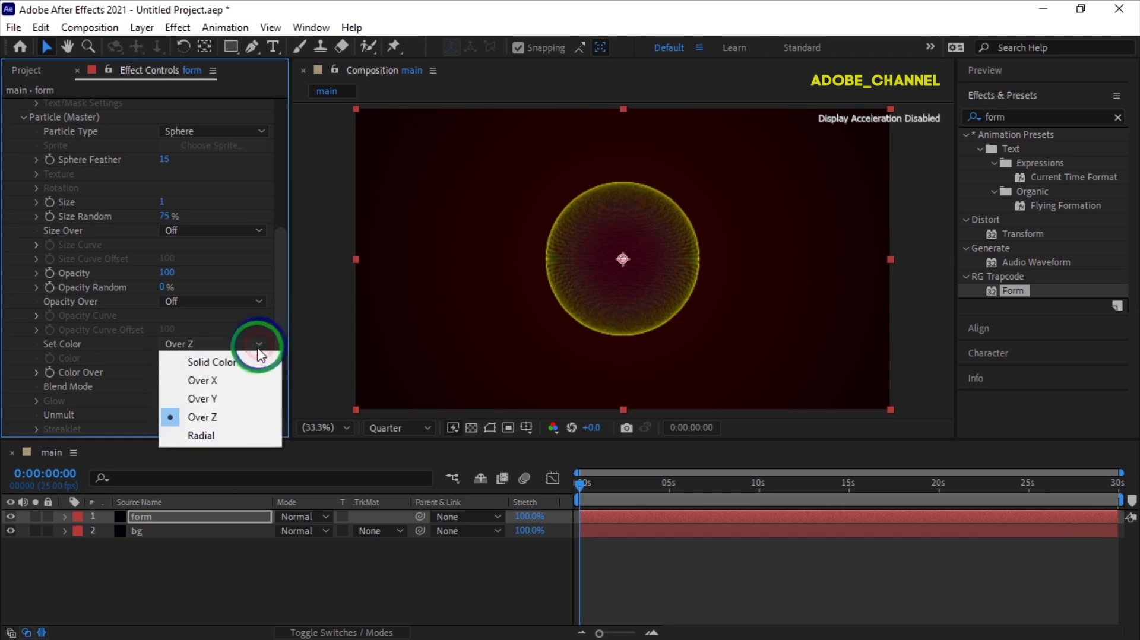
left_click(236, 399)
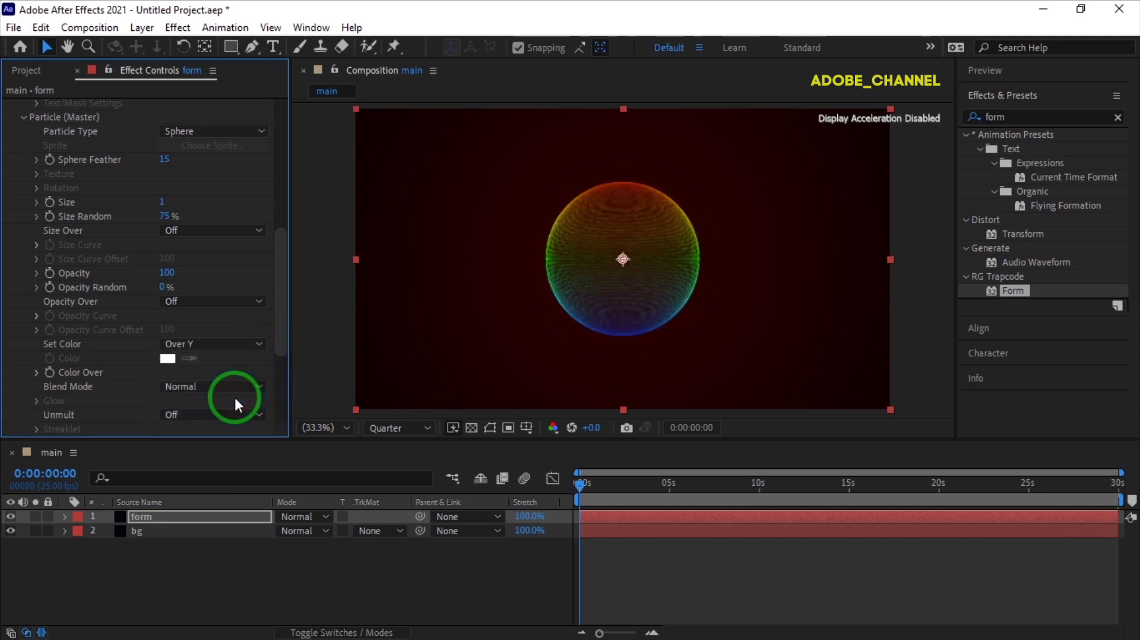
left_click(258, 386)
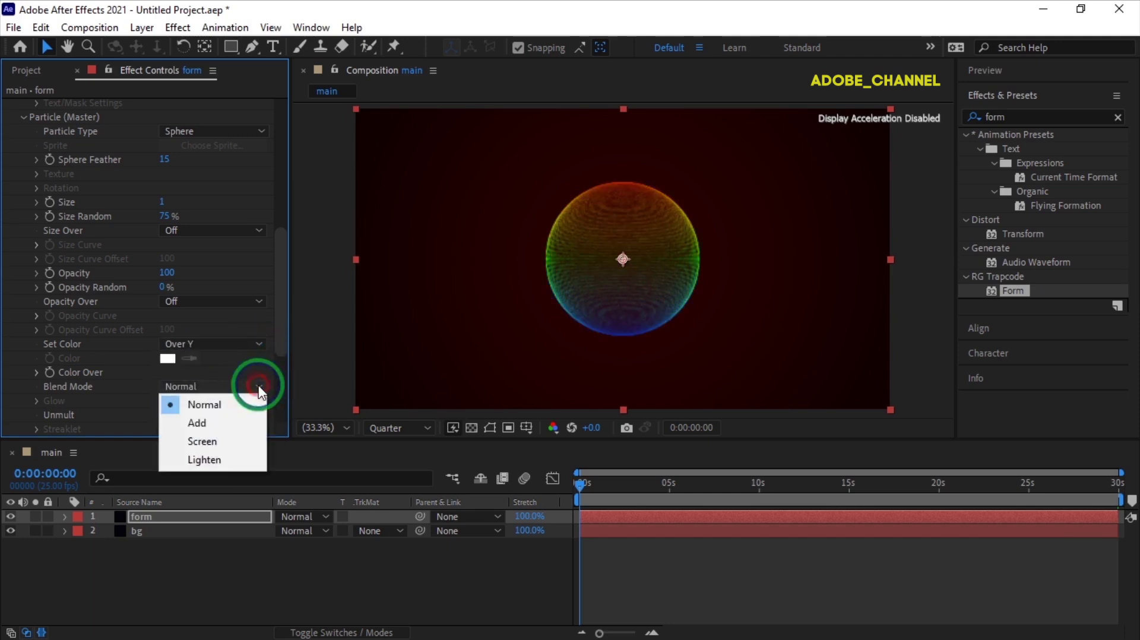
left_click(219, 445)
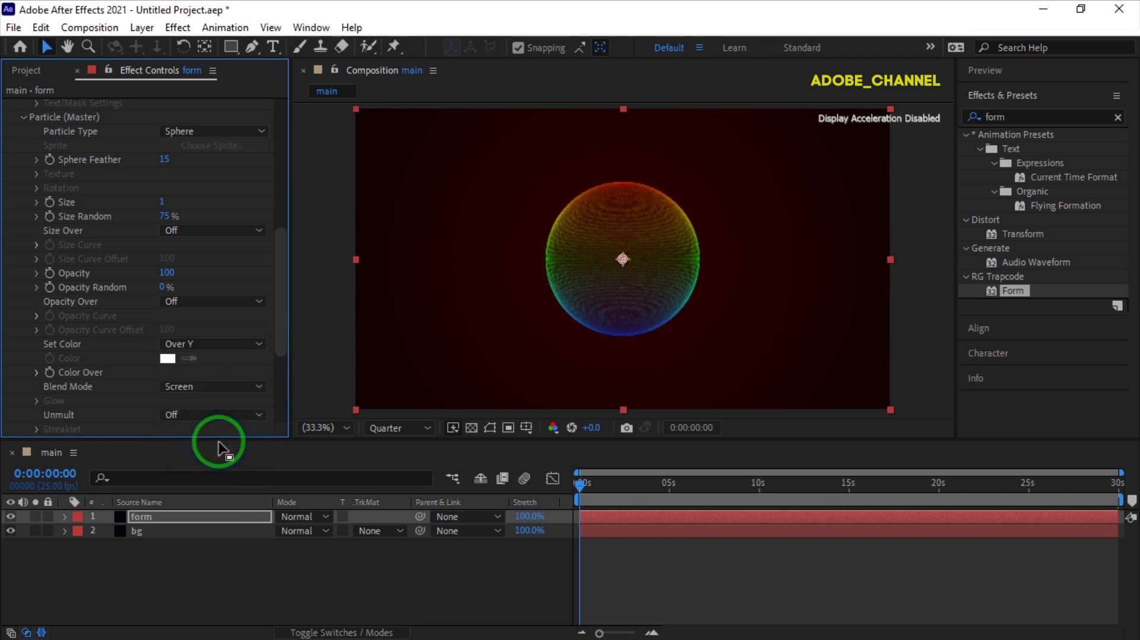
Add .mp3.mp3 to the main composition below the bg layer and assign it as the Audio React audio layer of the form layer
left_click(28, 70)
left_click_drag(69, 221, 84, 557)
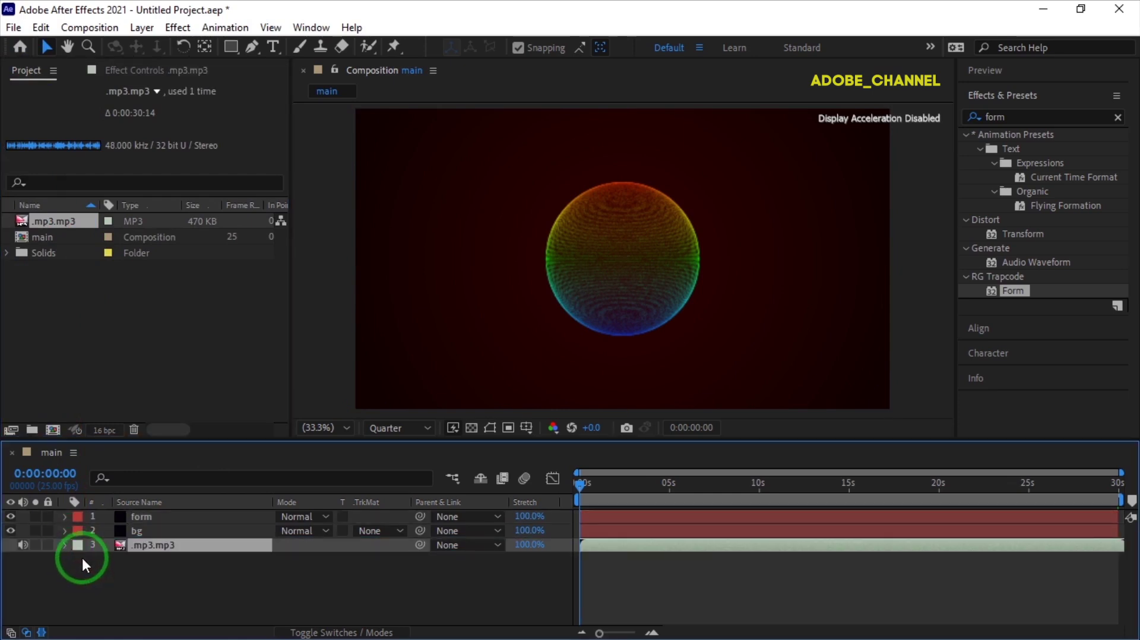
left_click(136, 70)
left_click(148, 514)
scroll(123, 316, "down", 1)
scroll(123, 315, "down", 10)
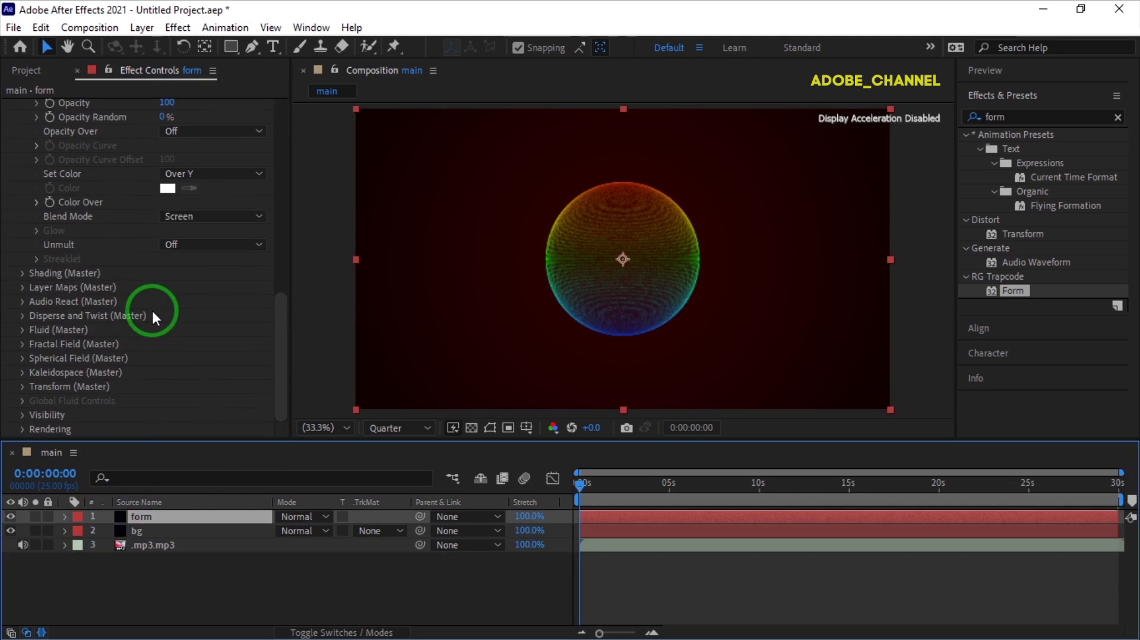
left_click(22, 300)
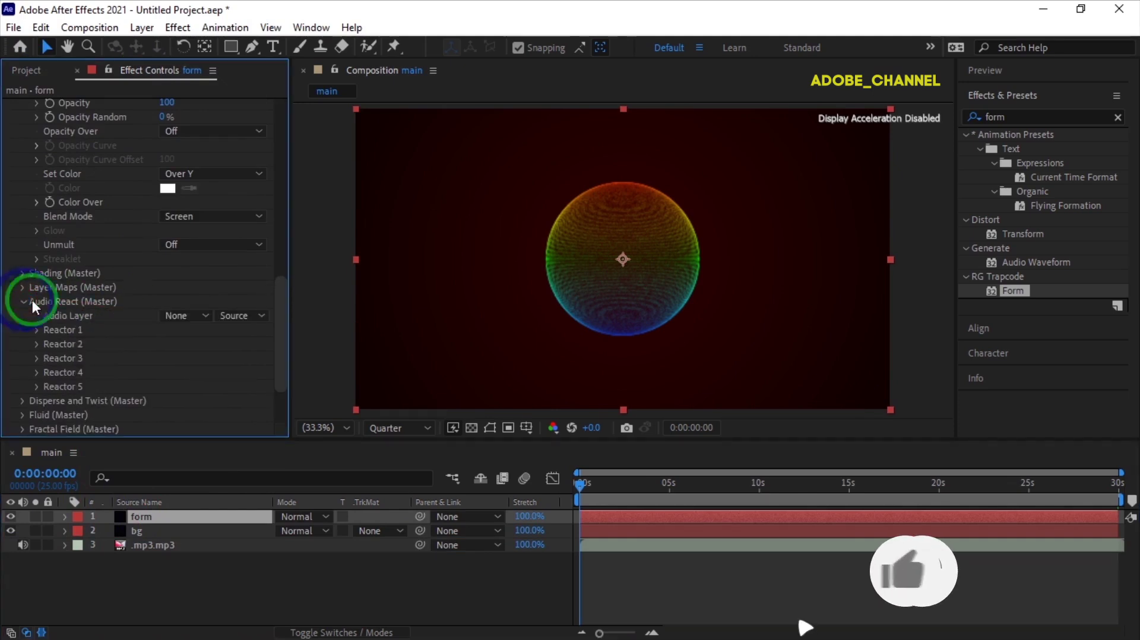
left_click(212, 312)
left_click(209, 390)
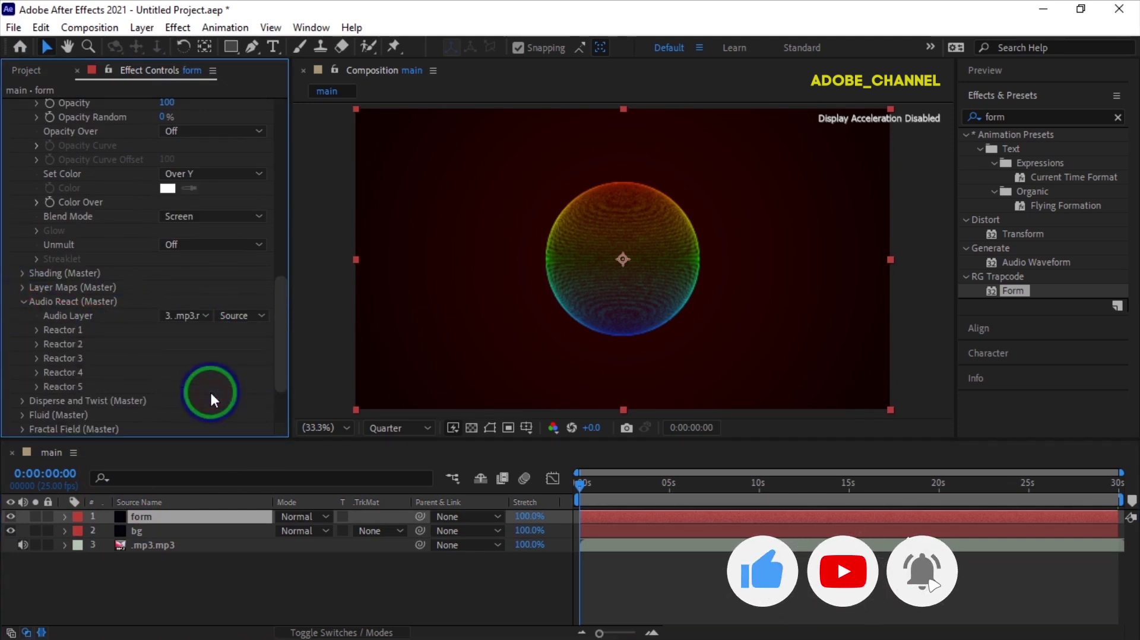
Map Audio React's Reactor 1 to Fractal with a Width of 100 and a Strength of 150
left_click(36, 328)
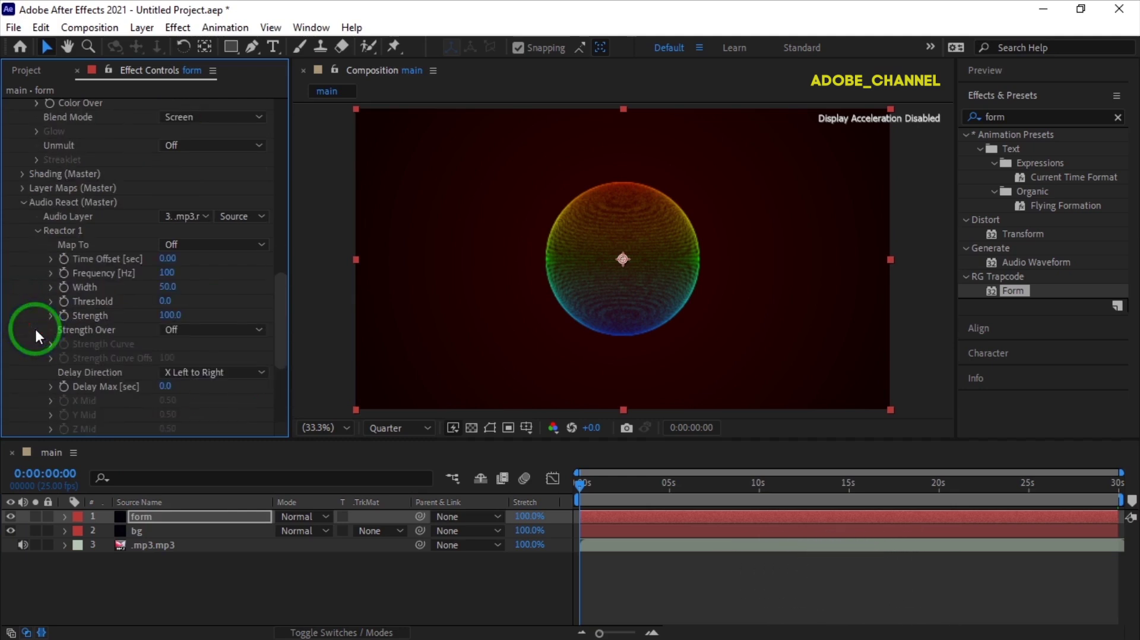
left_click(252, 244)
left_click(248, 320)
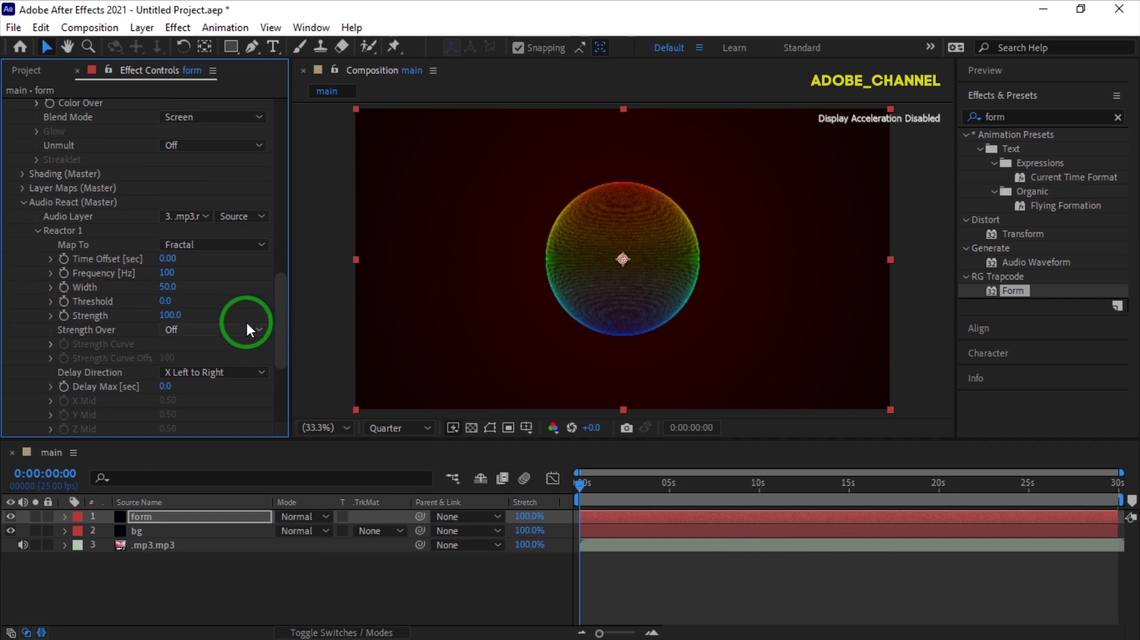
left_click(167, 286)
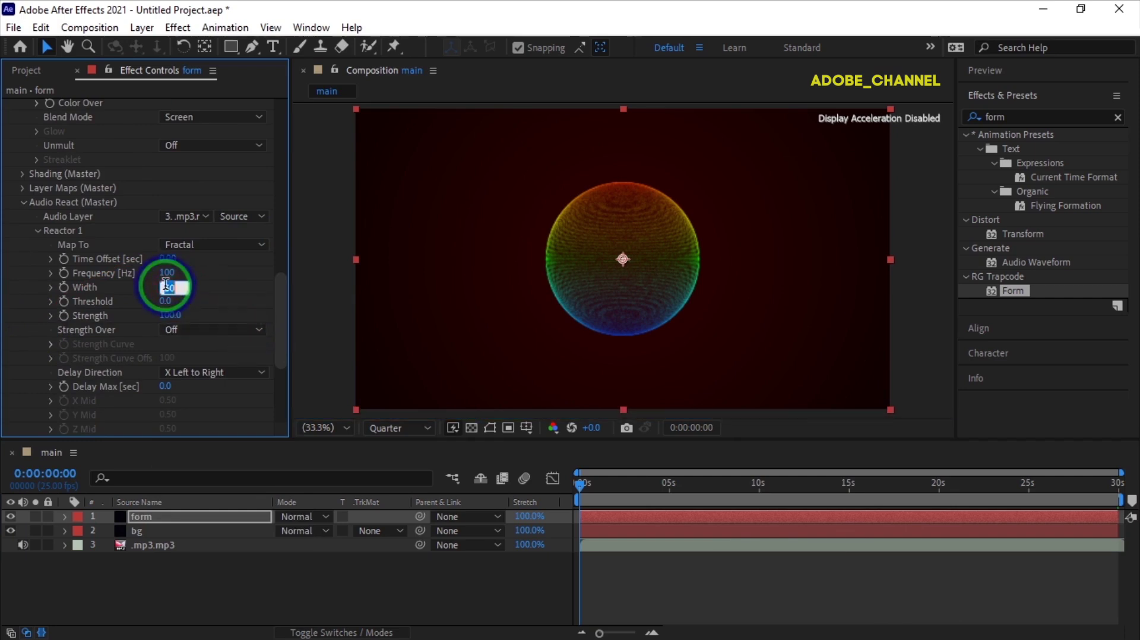
type("100")
key("Return")
left_click(171, 315)
type("150")
key("Return")
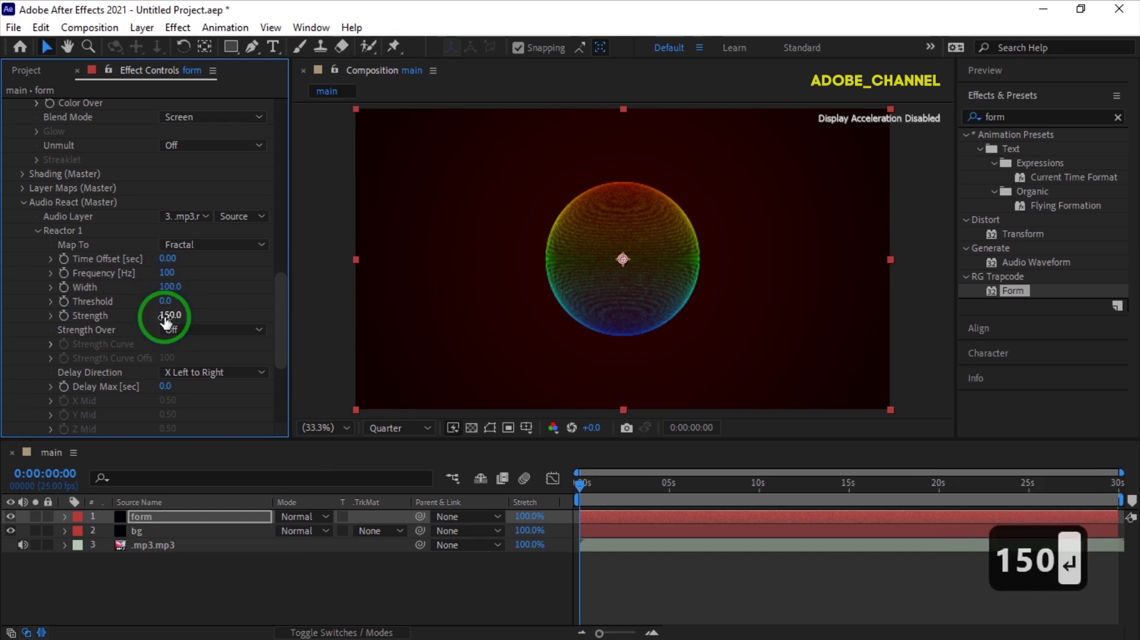
In the Fractal Field settings, set Affect Size to 1, Affect Opacity to 20 and Displace to 250
scroll(166, 321, "down", 5)
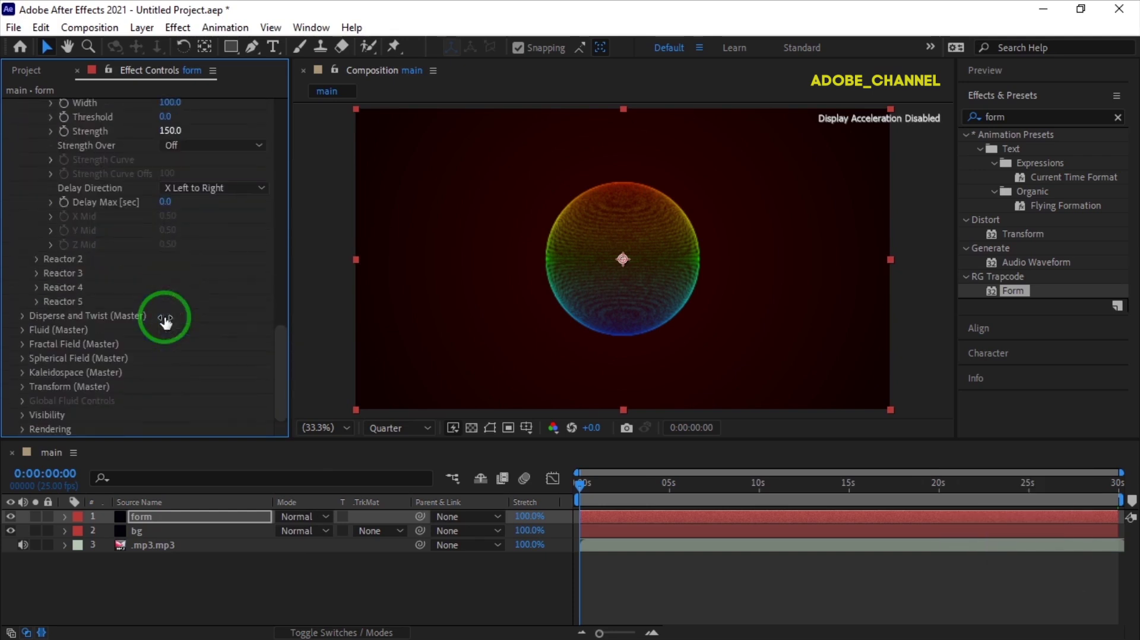
left_click(22, 343)
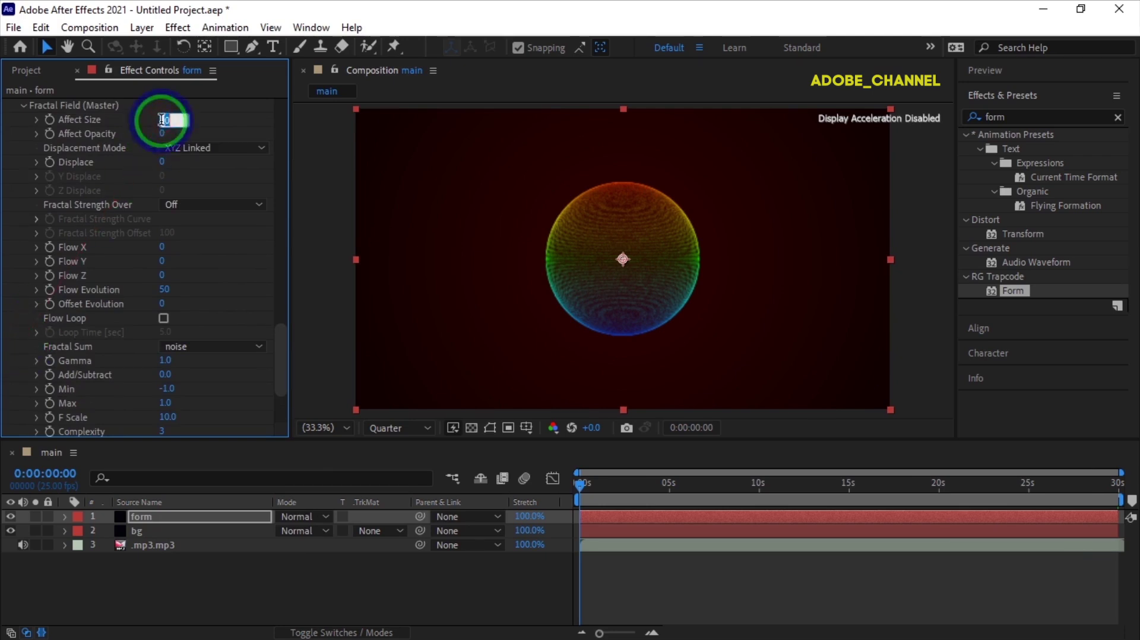
type("1")
key("Return")
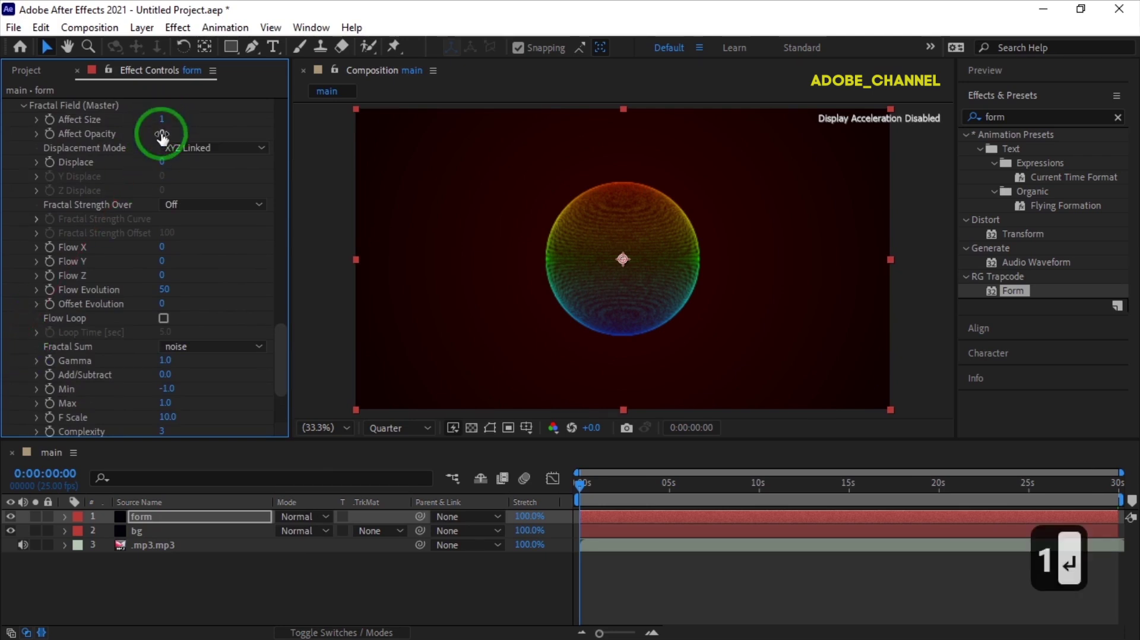
type("20")
key("Return")
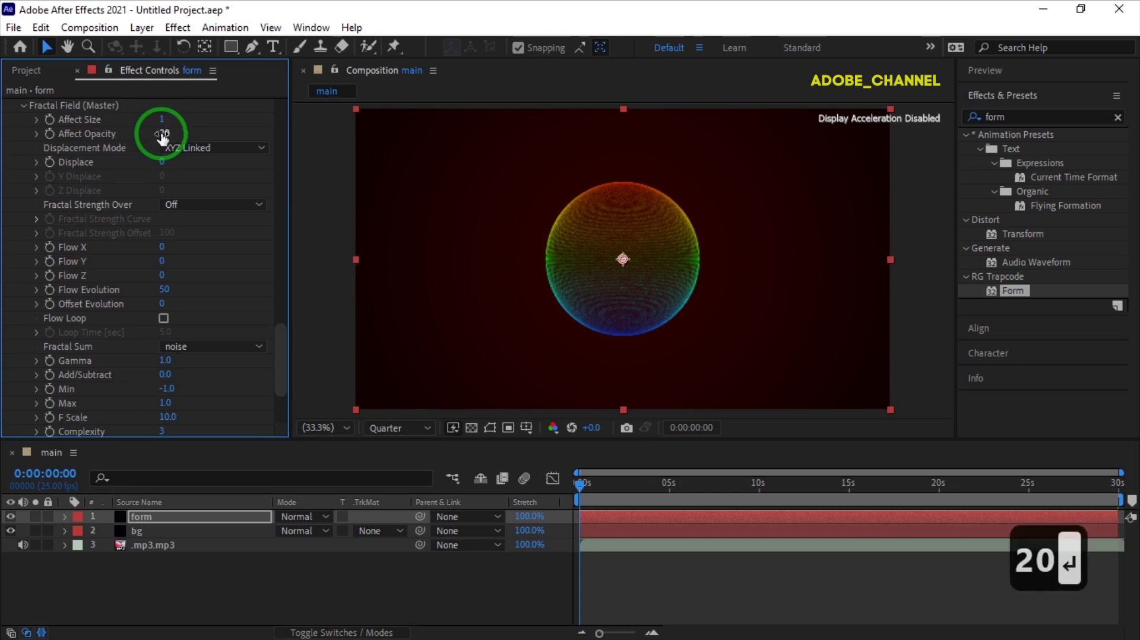
left_click(161, 162)
type("250")
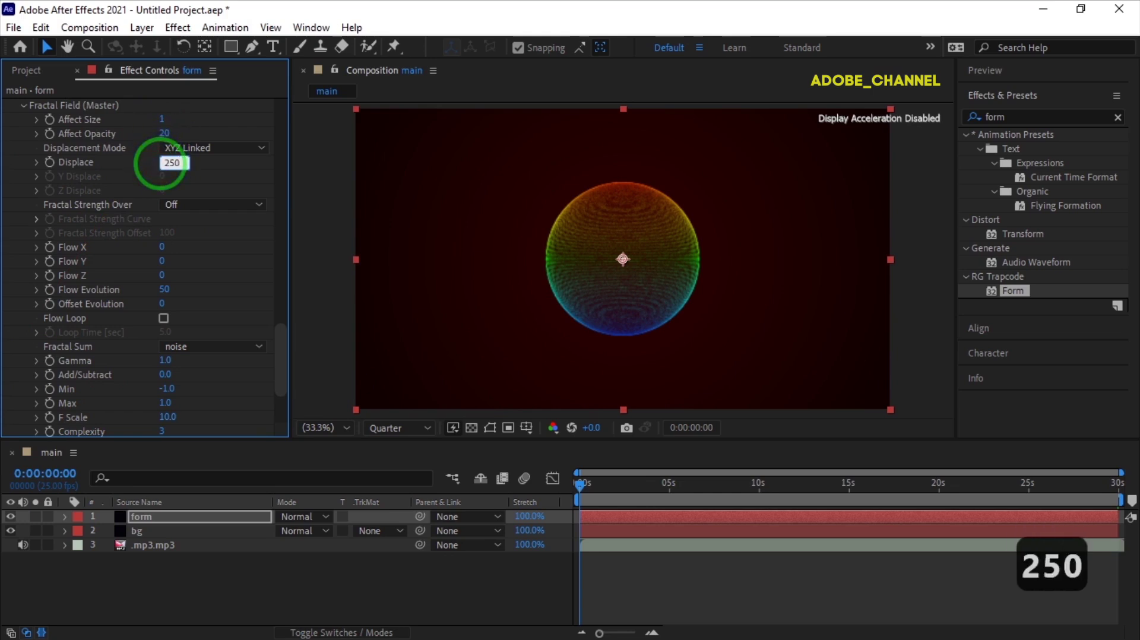
key("Return")
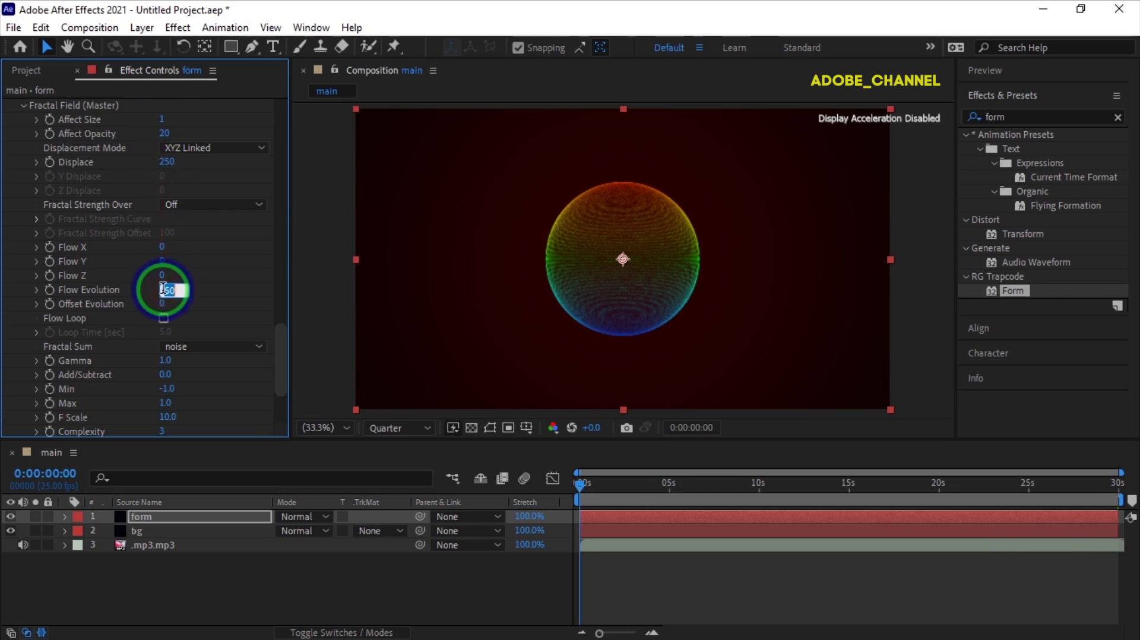
Set the Fractal Field's Flow Evolution to 130, F Scale to 8 and Octave Scale to 0.8
type("130")
key("Return")
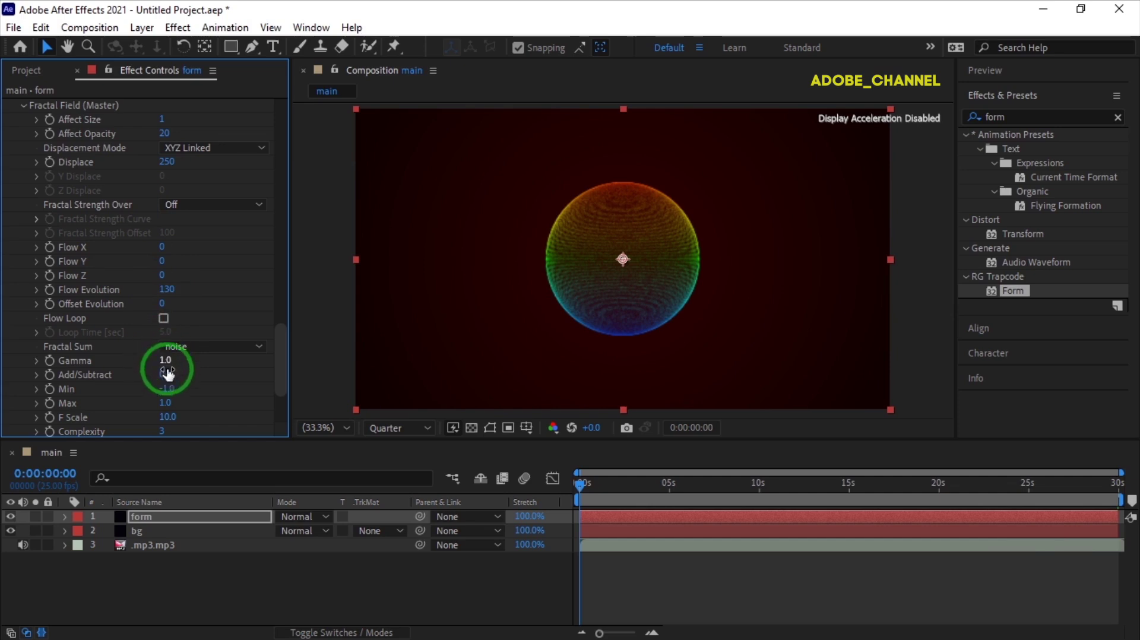
left_click(165, 417)
type("8")
key("Return")
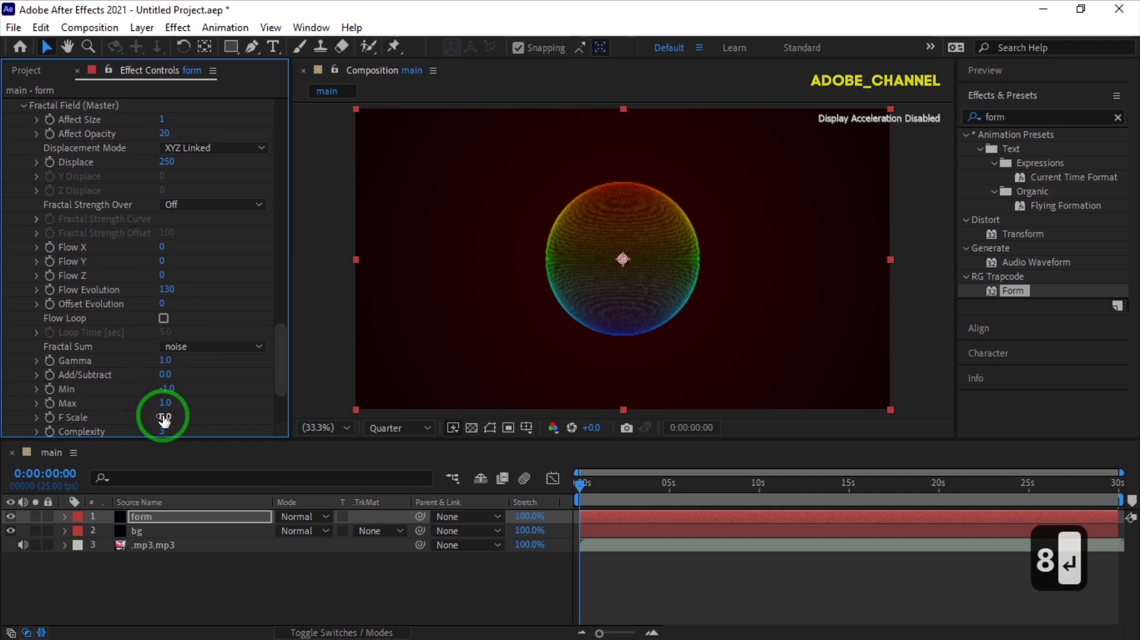
scroll(164, 419, "down", 3)
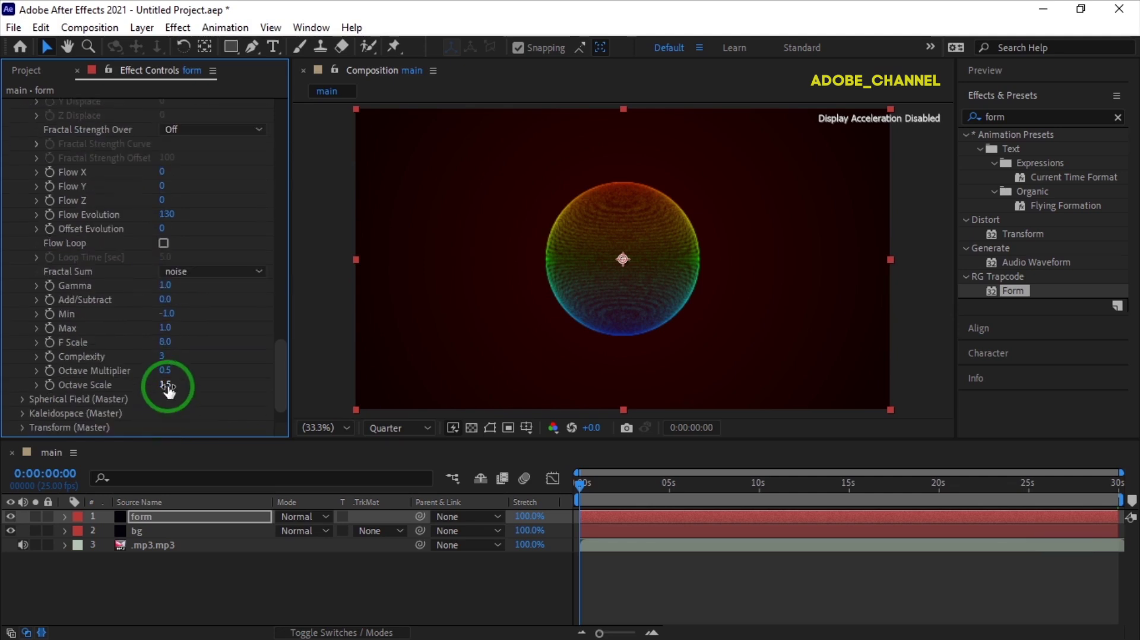
type(".8")
key("Return")
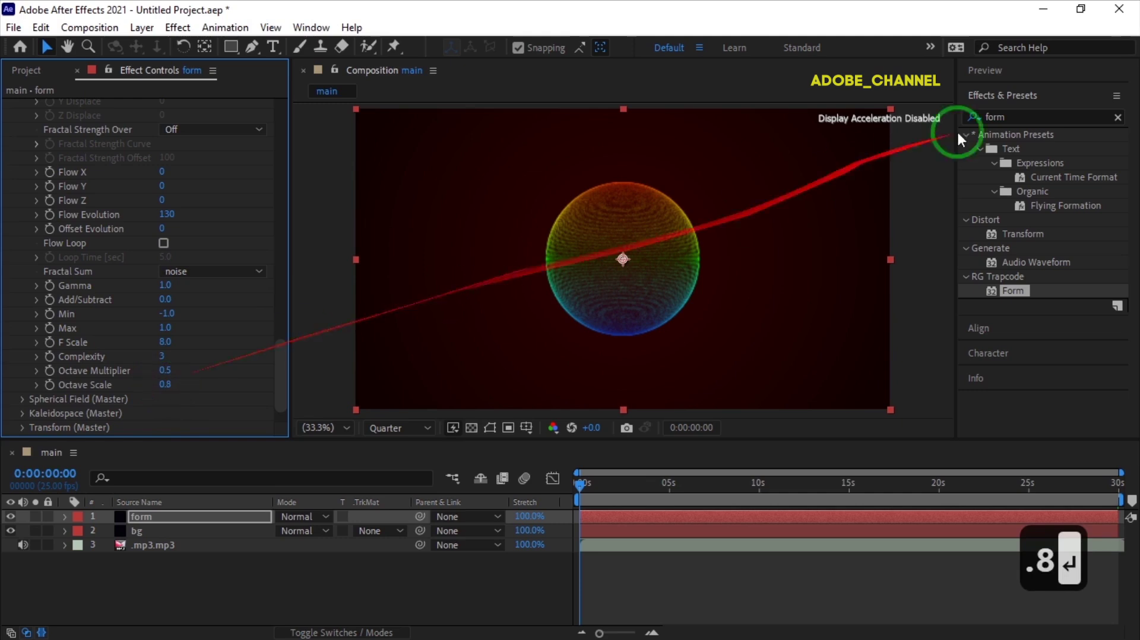
Apply the Stylize Glow effect to the form layer and set its Glow Threshold to 70%
left_click(988, 117)
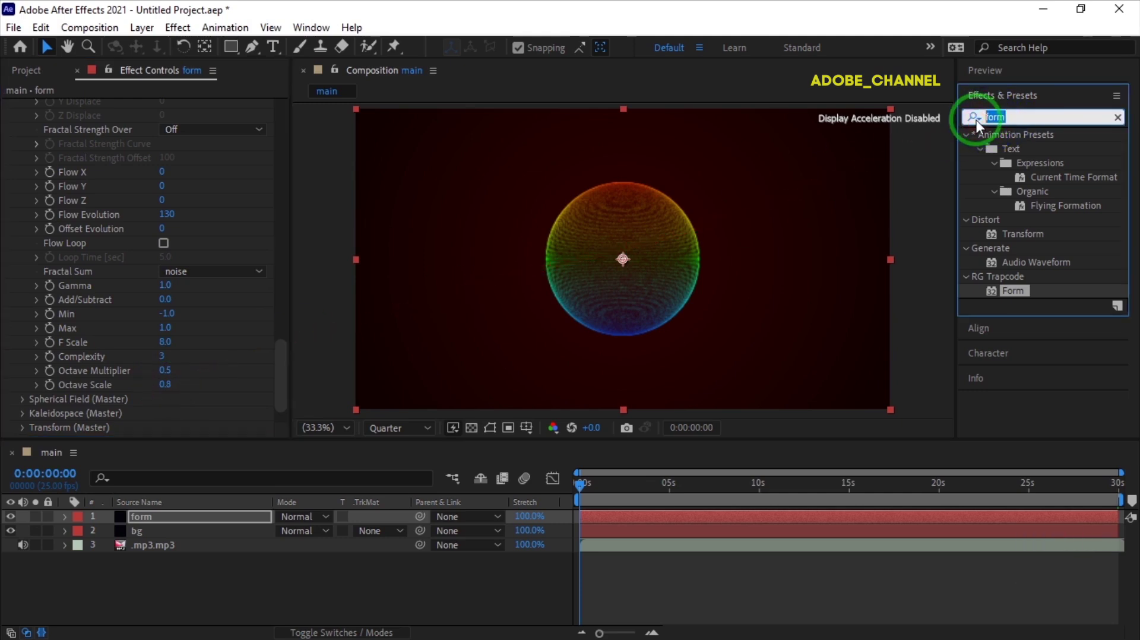
type("glow")
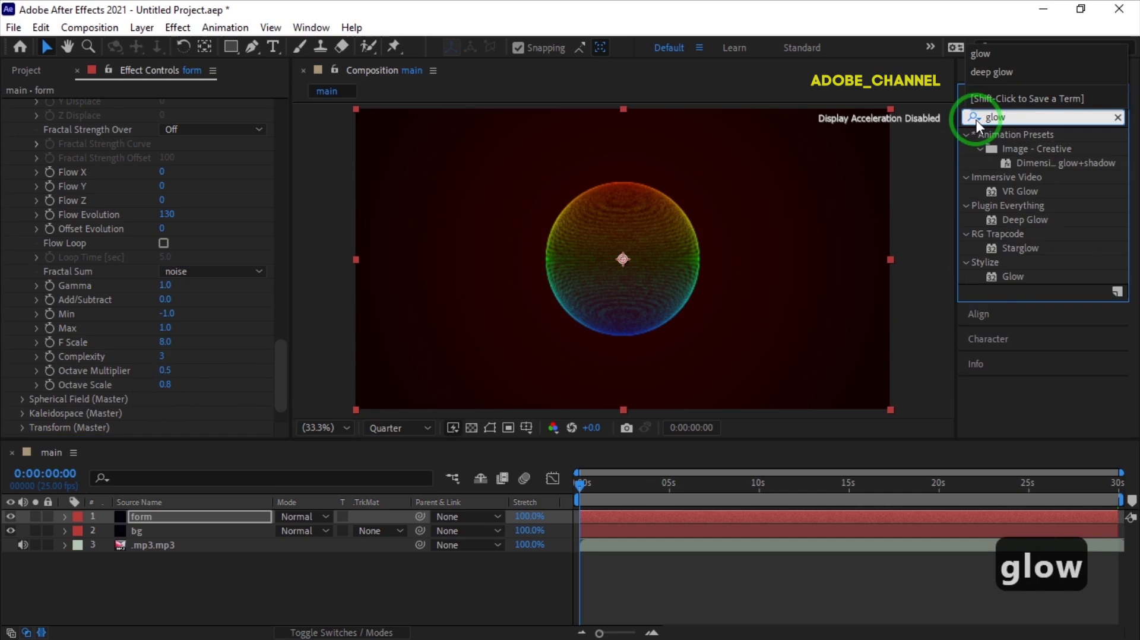
double_click(1013, 274)
left_click(166, 225)
type("70")
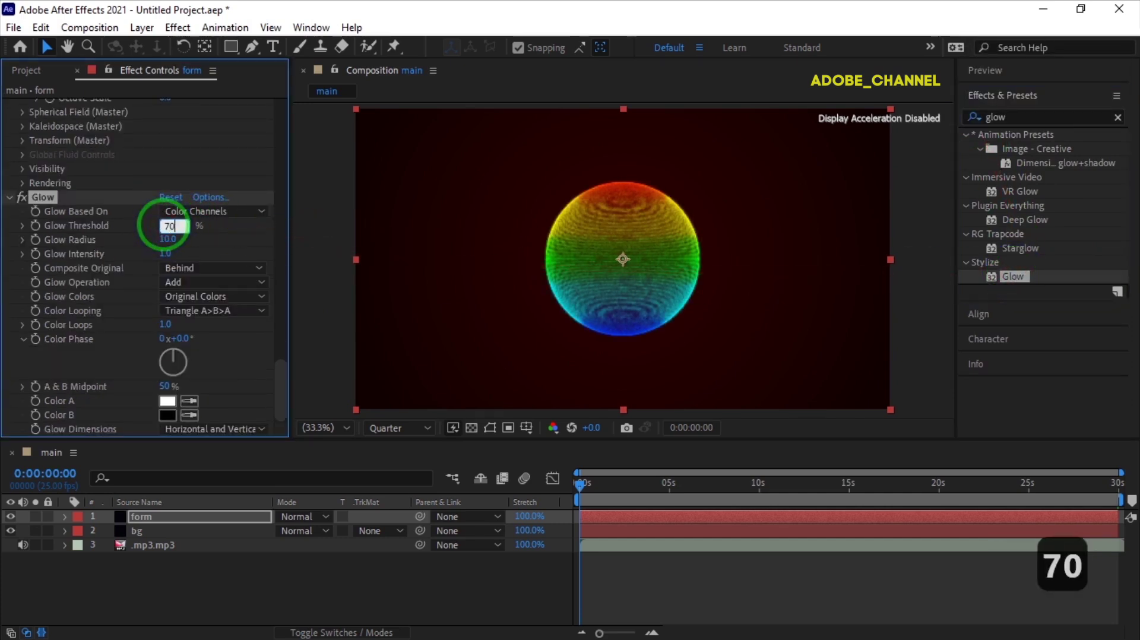
key("Return")
Set the form layer's Glow Radius to 15 and Glow Intensity to 6
left_click(166, 239)
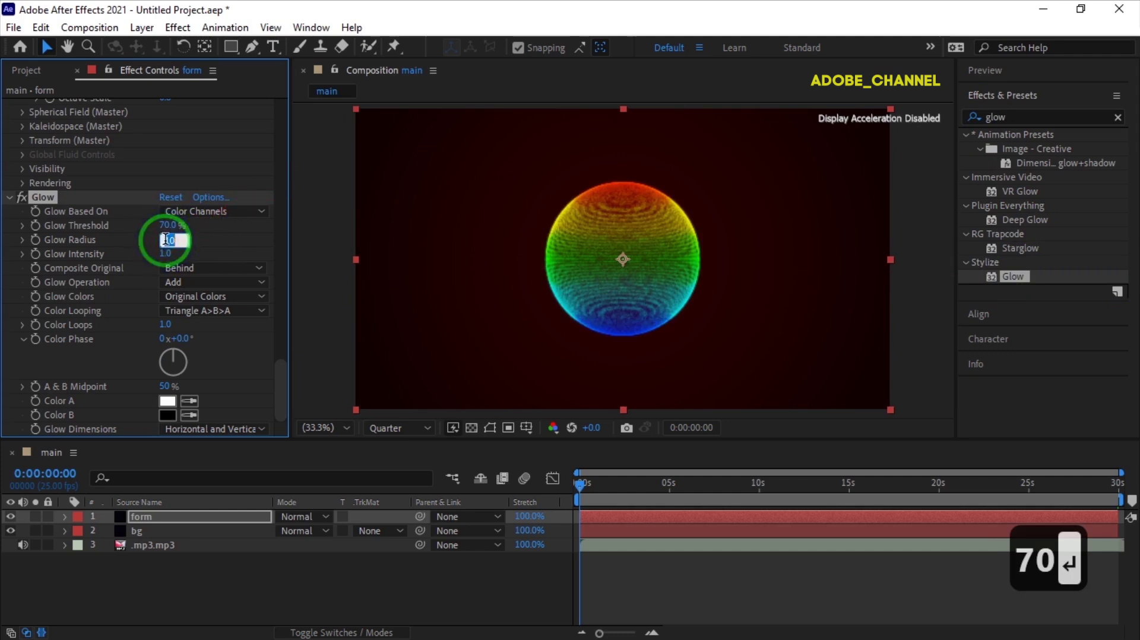
type("15")
key("Return")
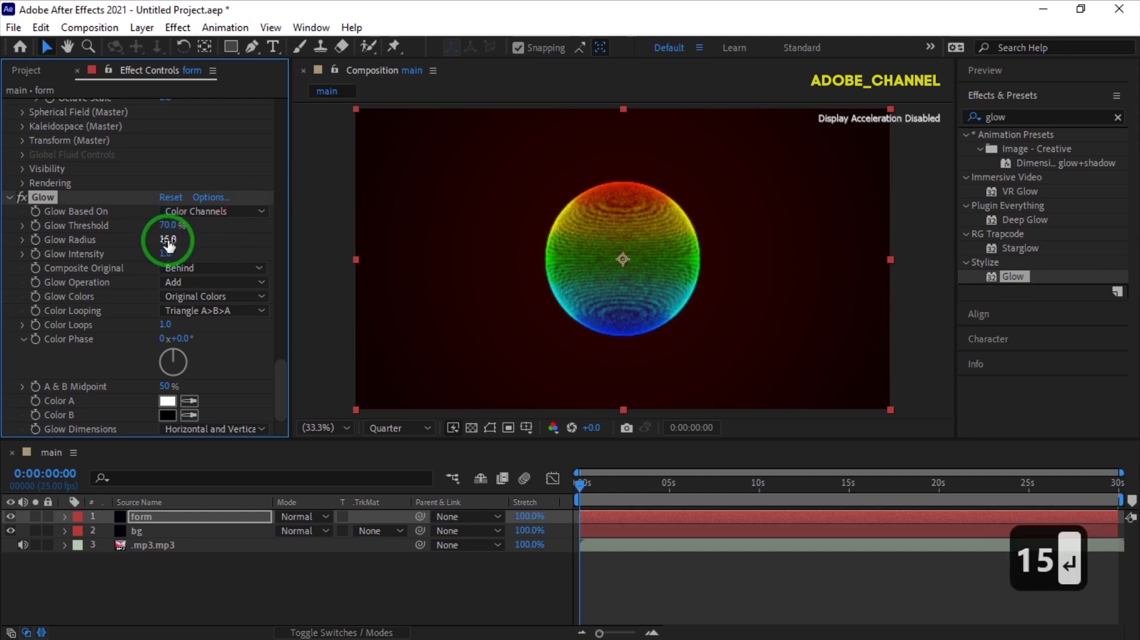
left_click(165, 254)
type("6")
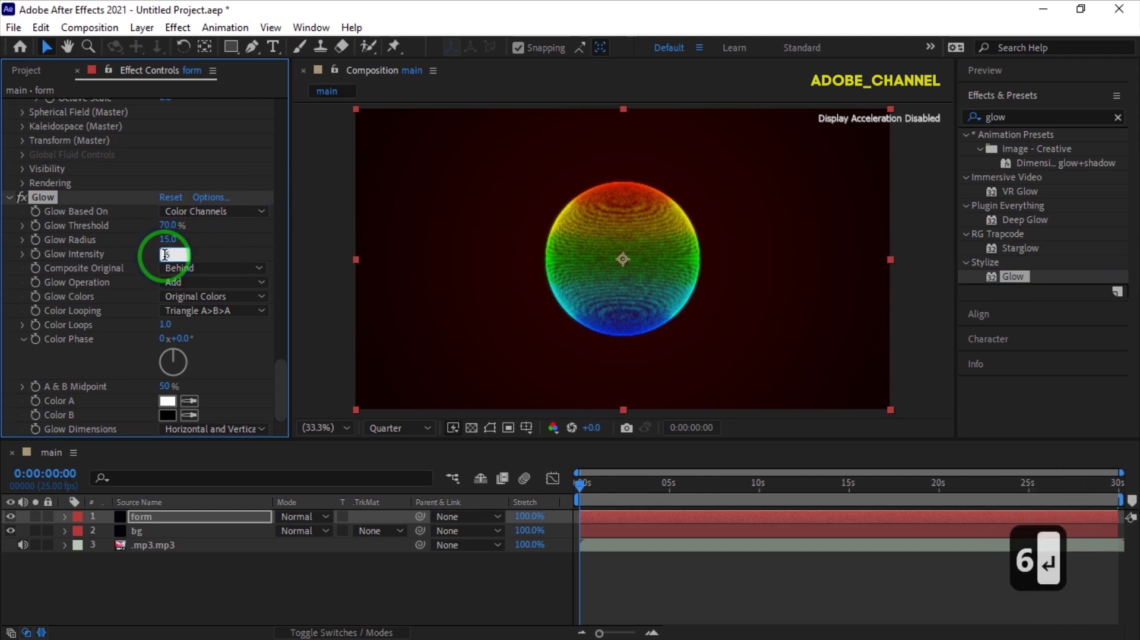
key("Return")
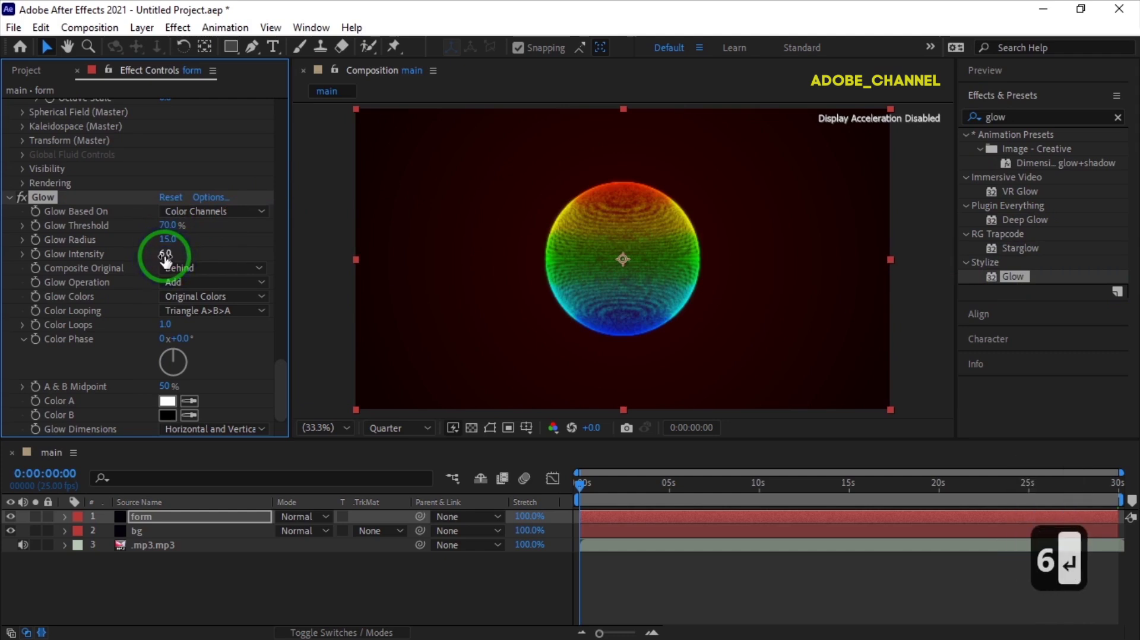
Set the form layer's blending mode to Add and create a new adjustment layer above it
left_click(324, 515)
left_click(358, 274)
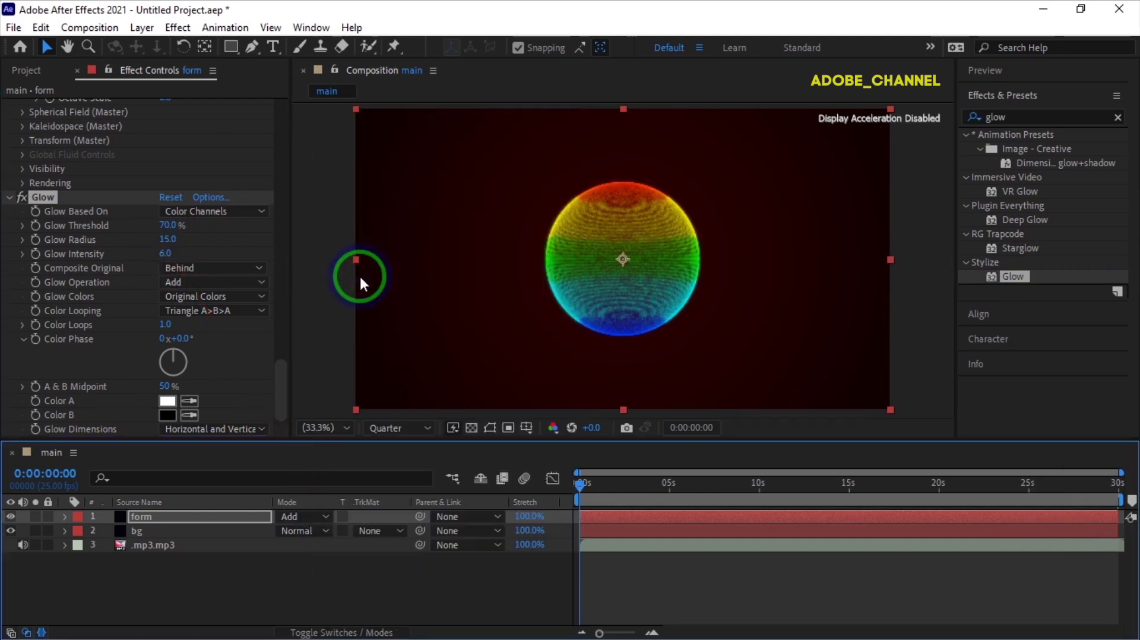
right_click(244, 573)
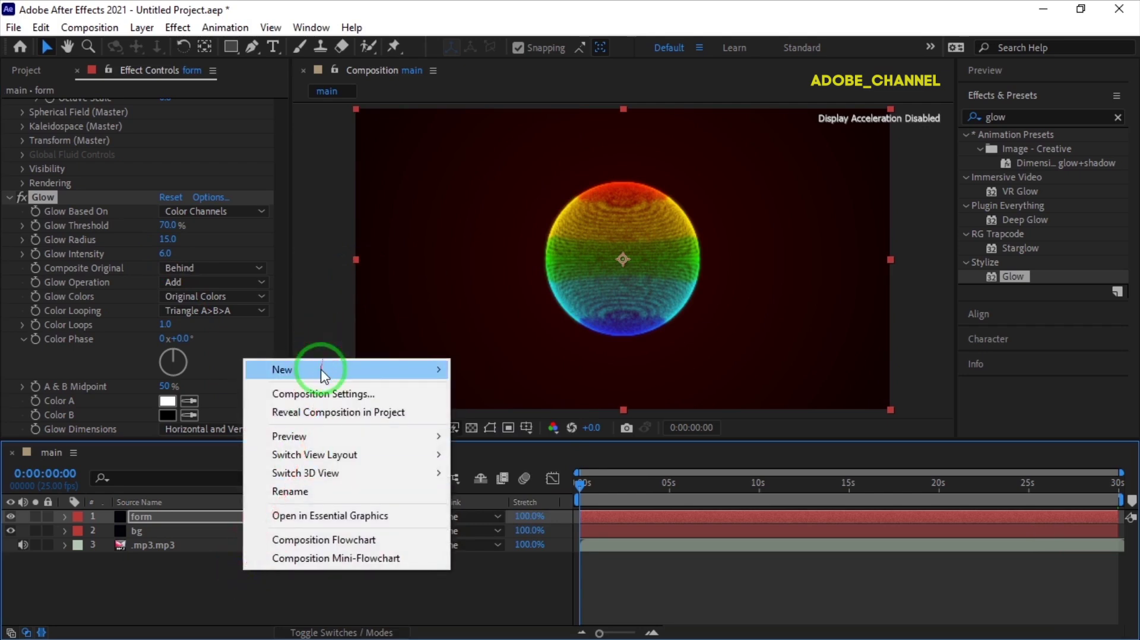
mouse_move(318, 369)
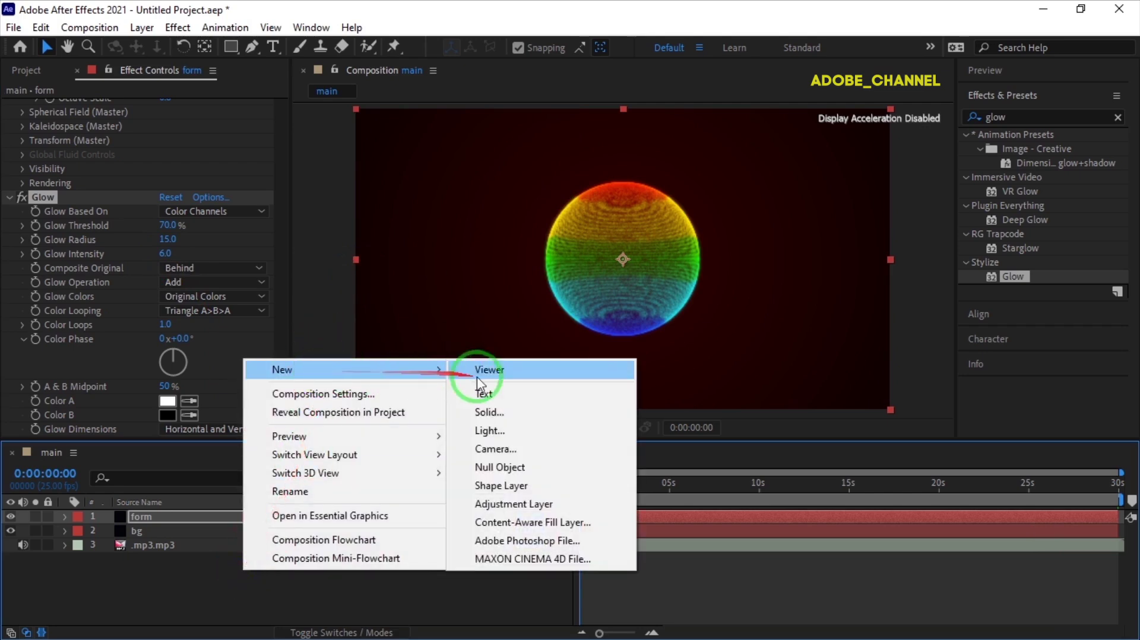
left_click(498, 505)
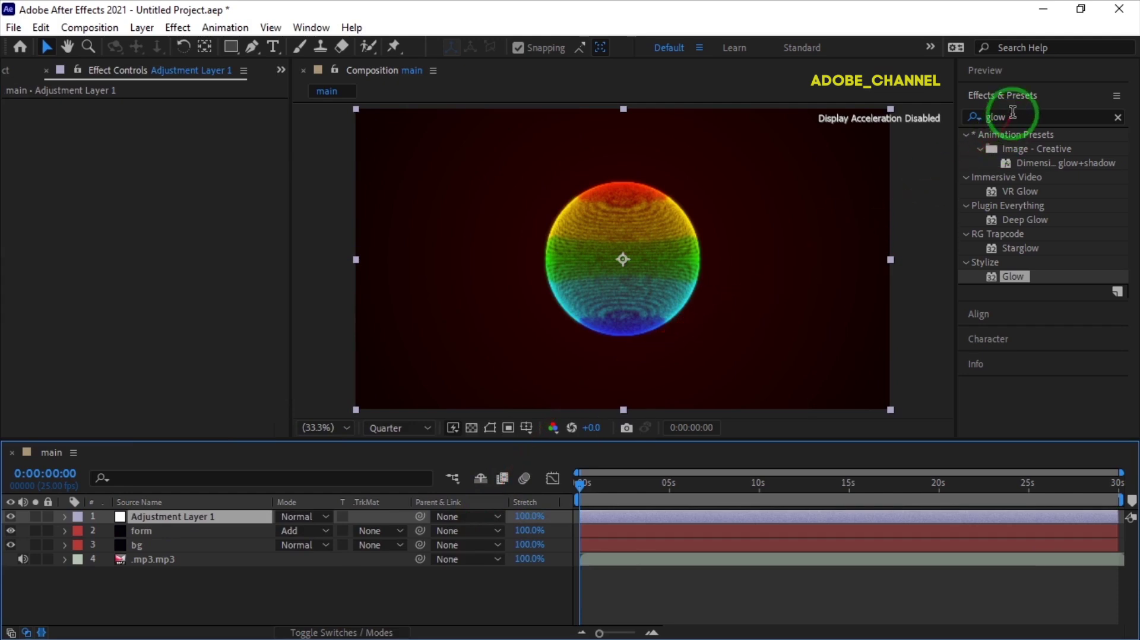
Apply the Curves effect to the adjustment layer, raising the RGB curve's highlights strongly and pulling its shadows slightly back toward the diagonal
left_click(967, 120)
type("c")
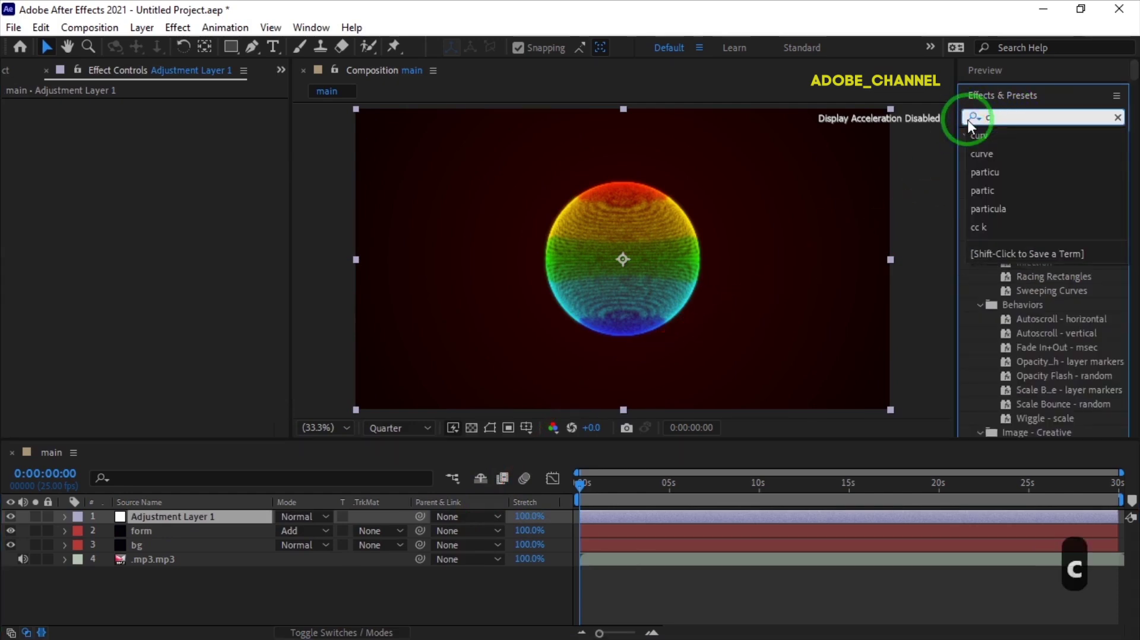
type("urv")
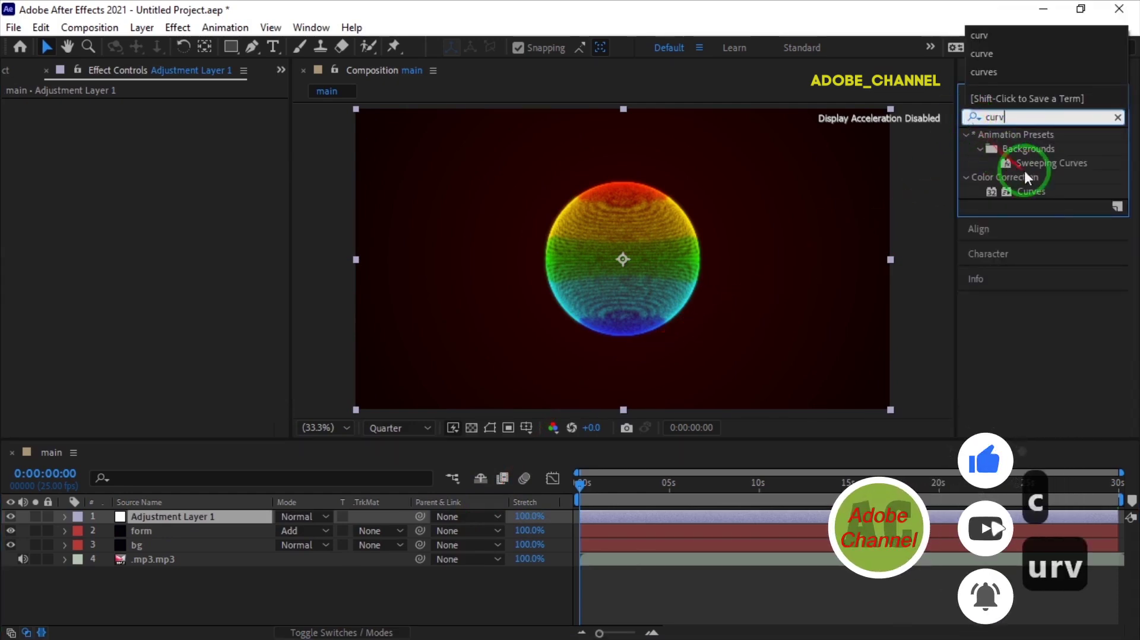
double_click(1030, 190)
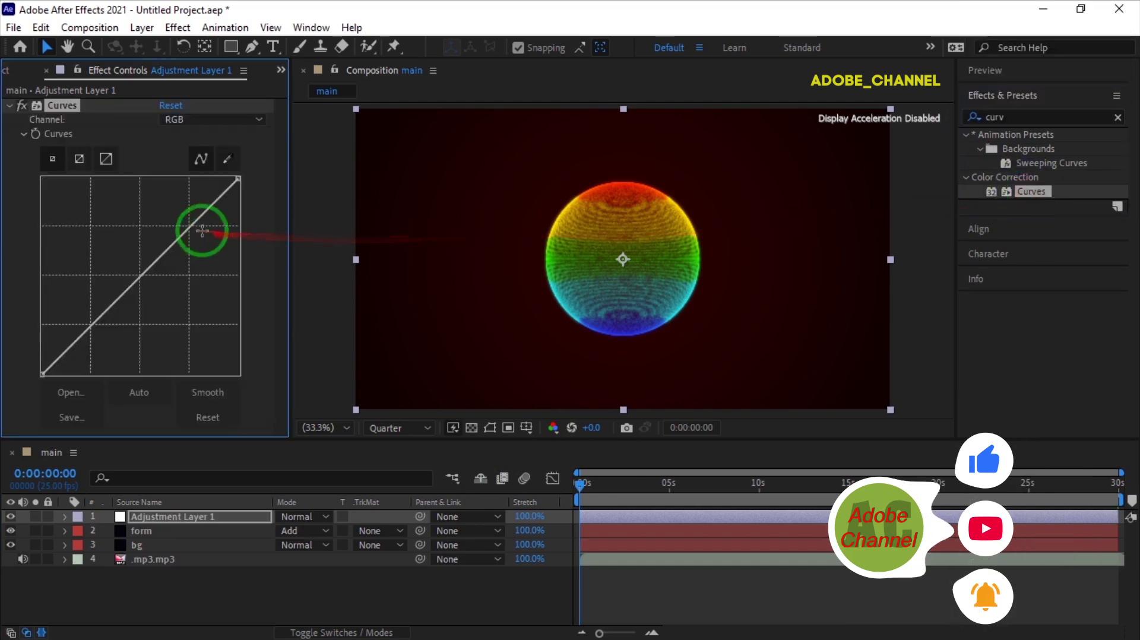
left_click_drag(190, 225, 178, 193)
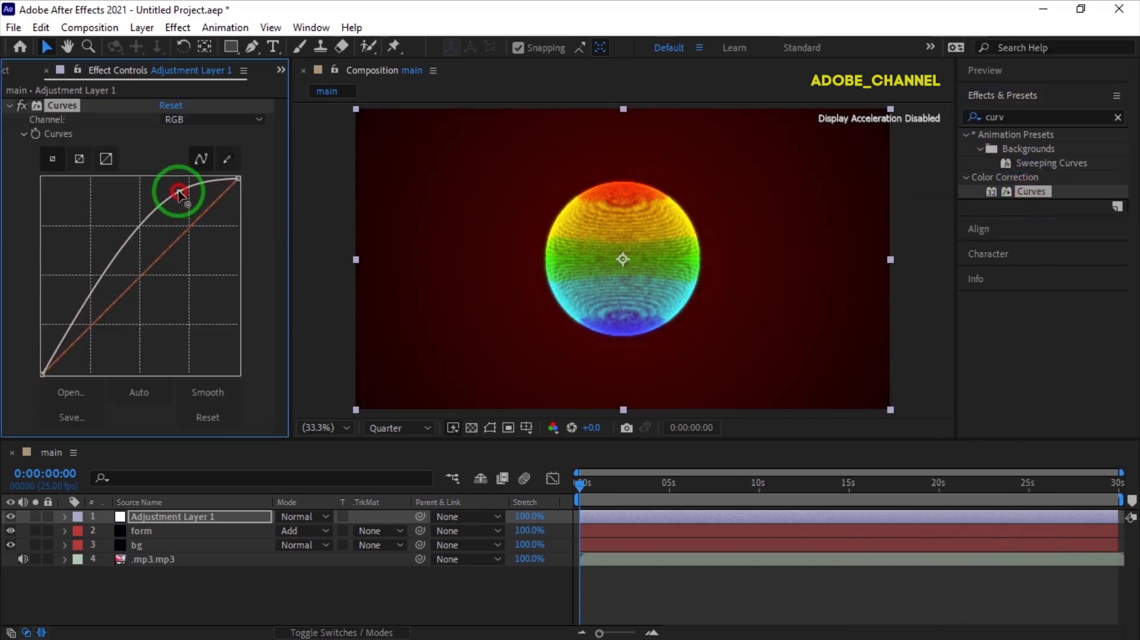
left_click_drag(87, 305, 83, 317)
left_click(187, 203)
left_click(181, 192)
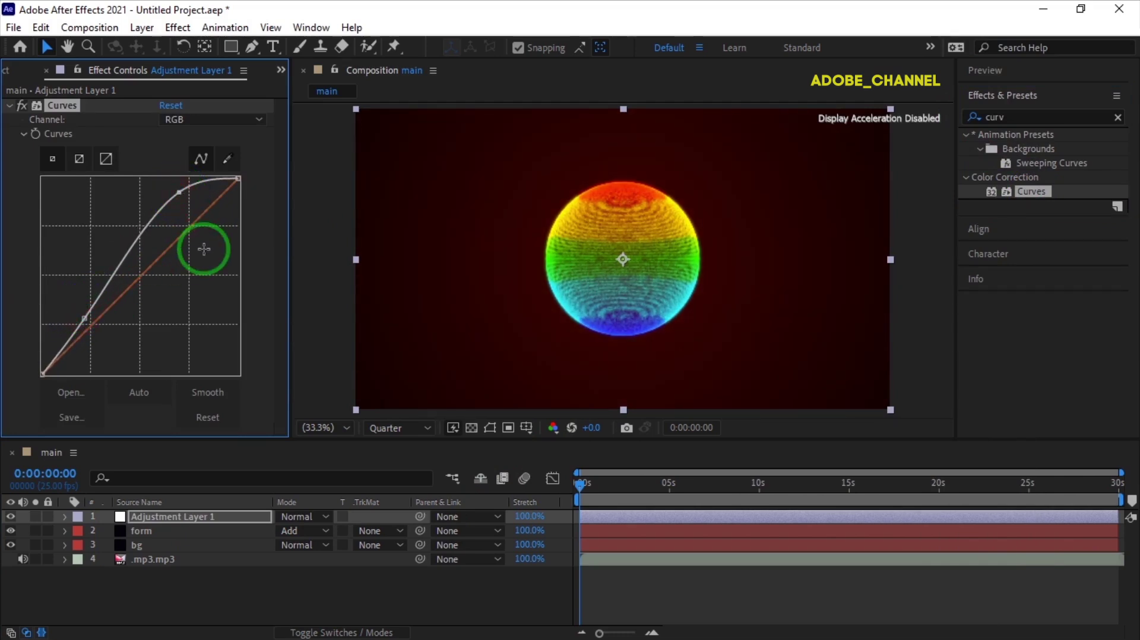
Play the main composition's preview with audio to check the particle animation, and stop the playback
left_click(1038, 64)
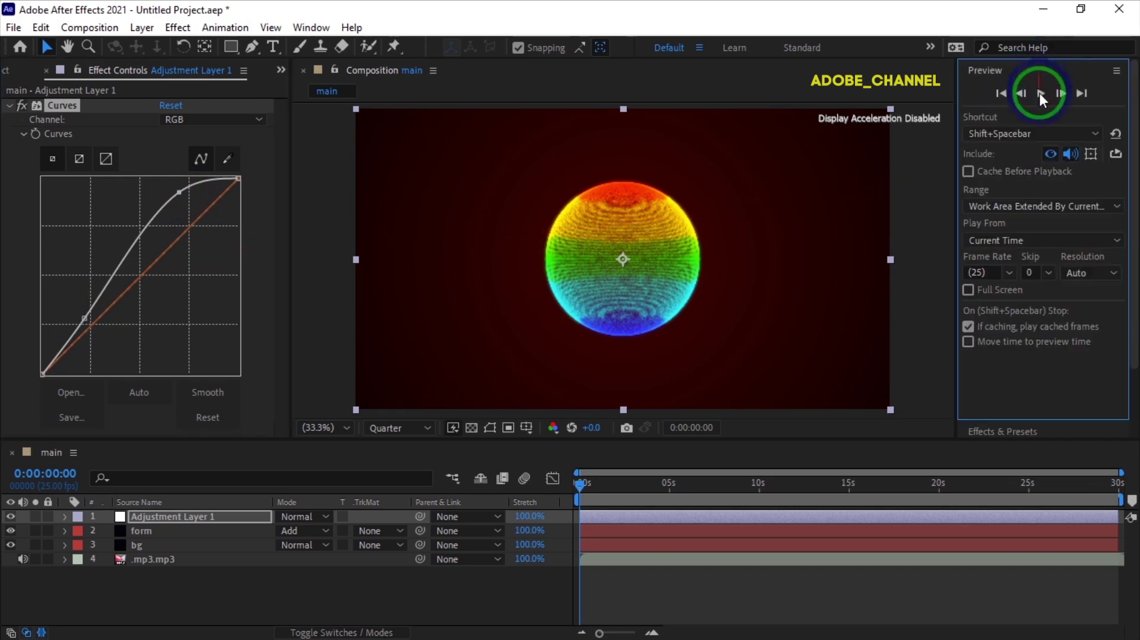
left_click(1039, 93)
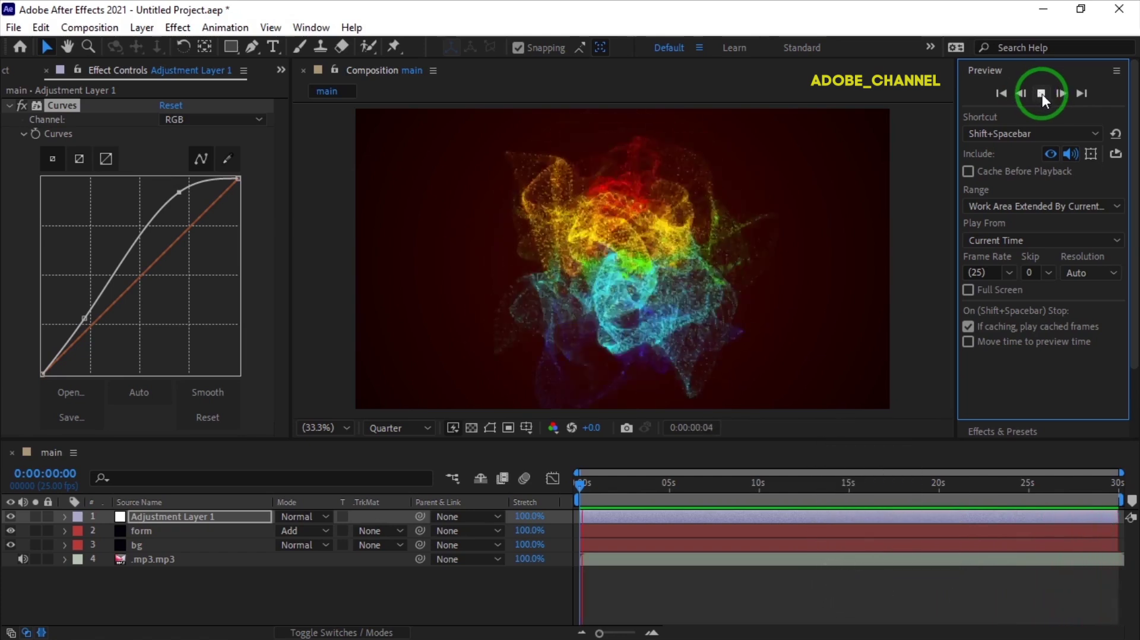
left_click(1041, 94)
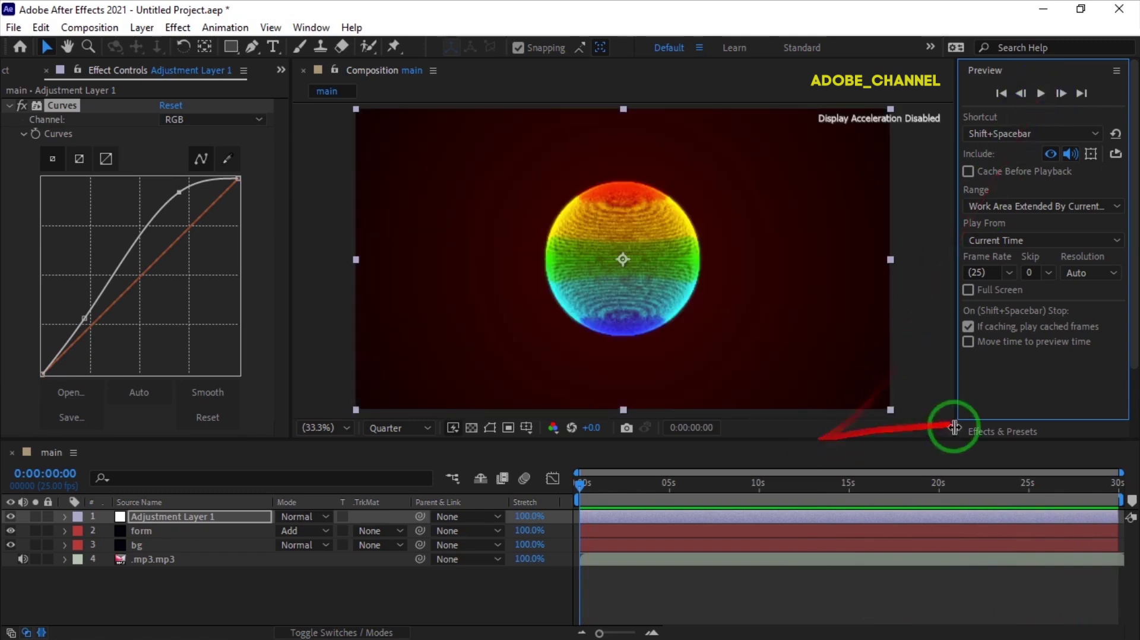